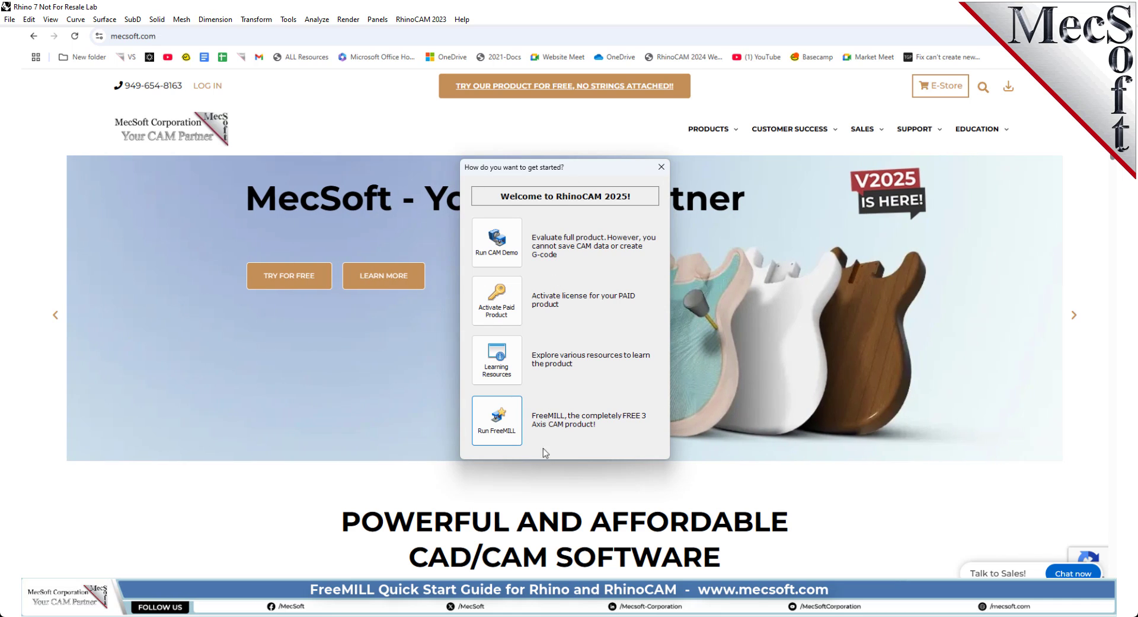
Launch FreeMILL from the RhinoCAM 2025 getting-started dialog.
{"action": "left_click", "coordinate": [501, 421]}
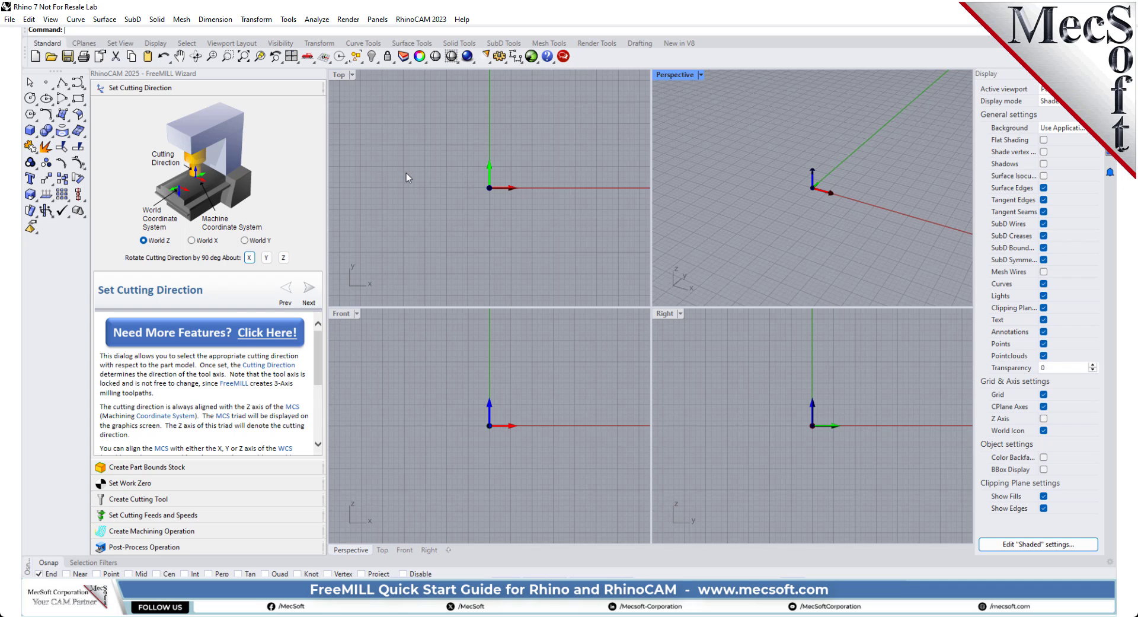
Dismiss the no-active-part warning and open FreeMILL-QSG.stp with the default STEP import options.
{"action": "left_click", "coordinate": [188, 468]}
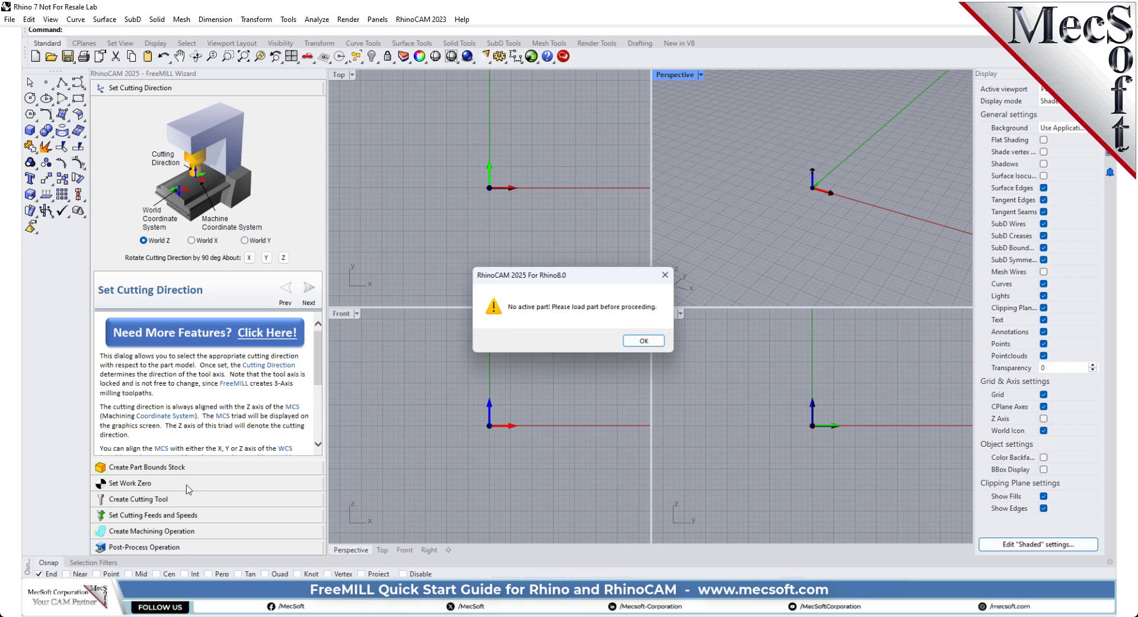
{"action": "left_click", "coordinate": [644, 342]}
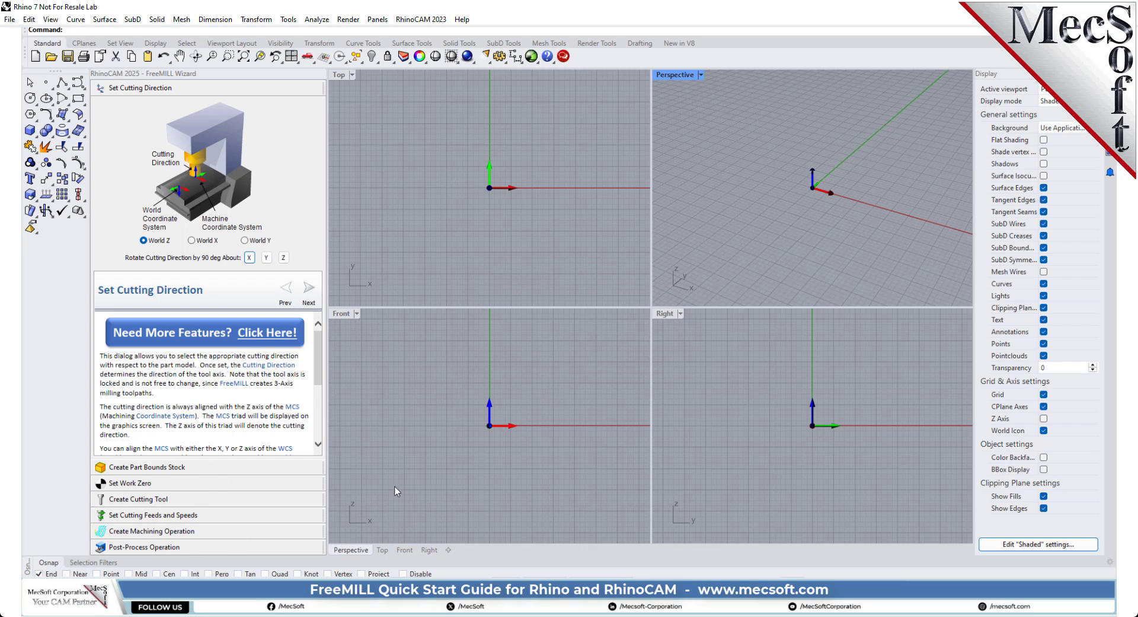
{"action": "left_click", "coordinate": [52, 57]}
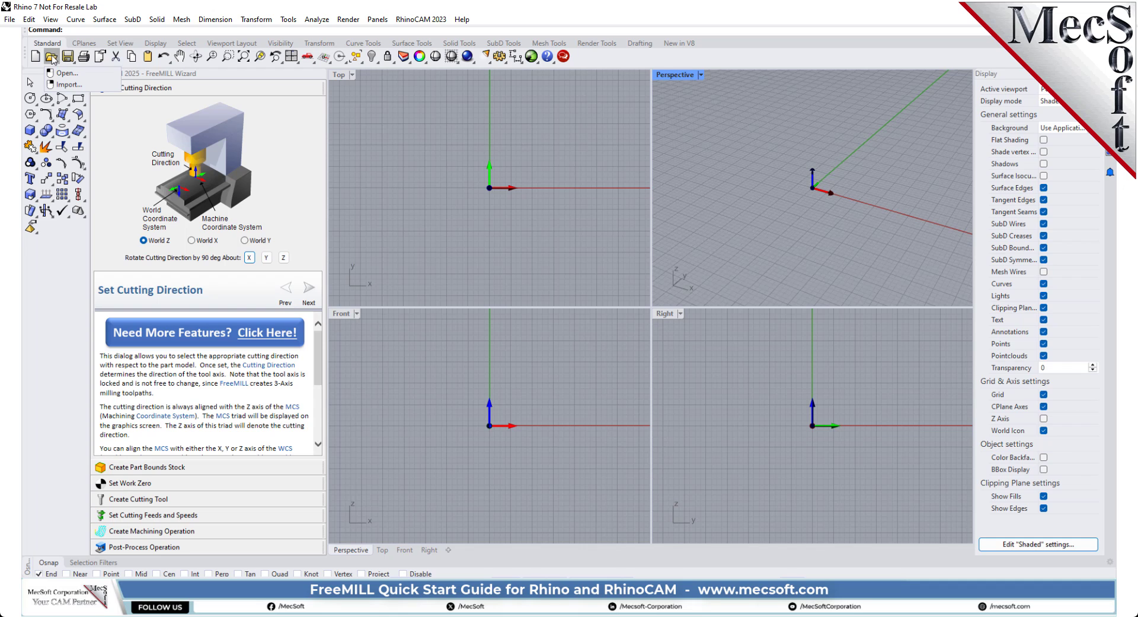
{"action": "left_click", "coordinate": [51, 57]}
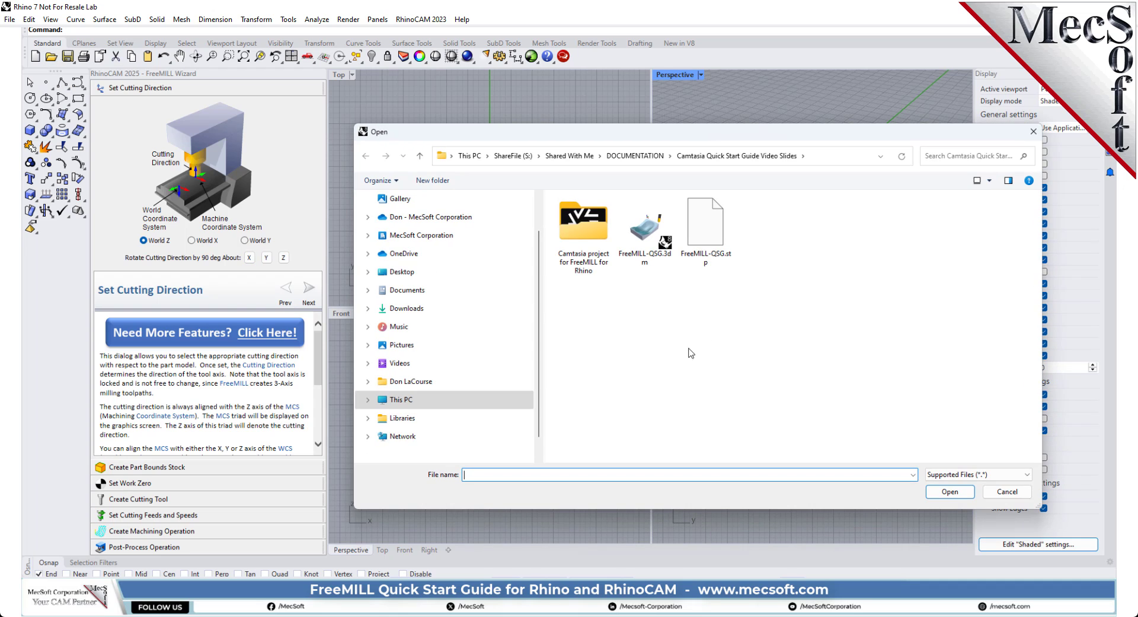
{"action": "double_click", "coordinate": [708, 229]}
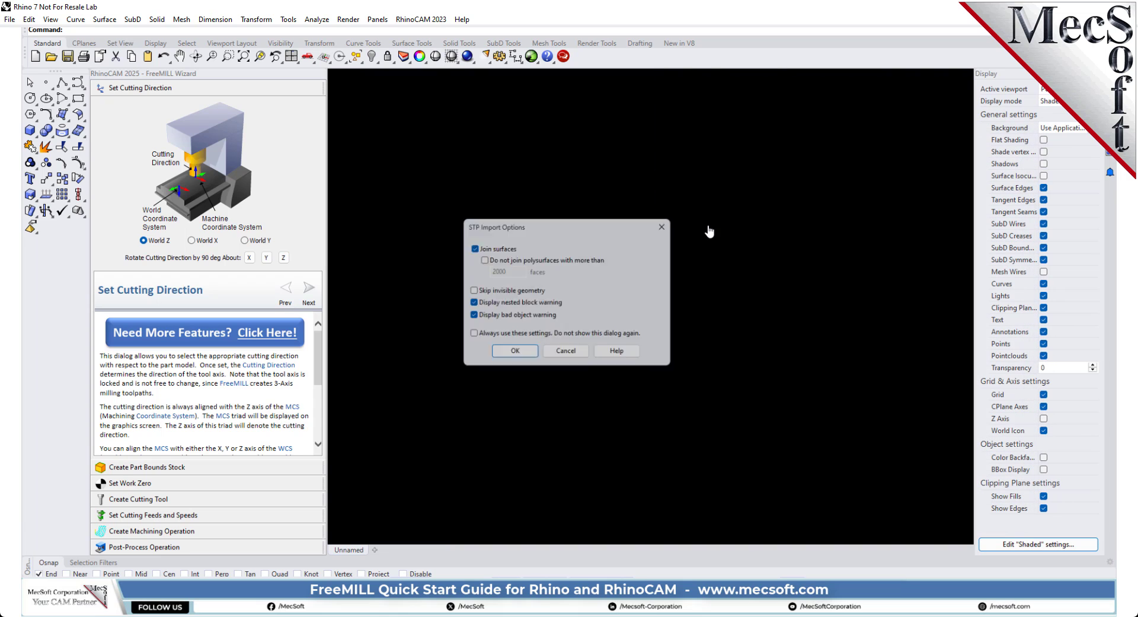
{"action": "left_click", "coordinate": [524, 355]}
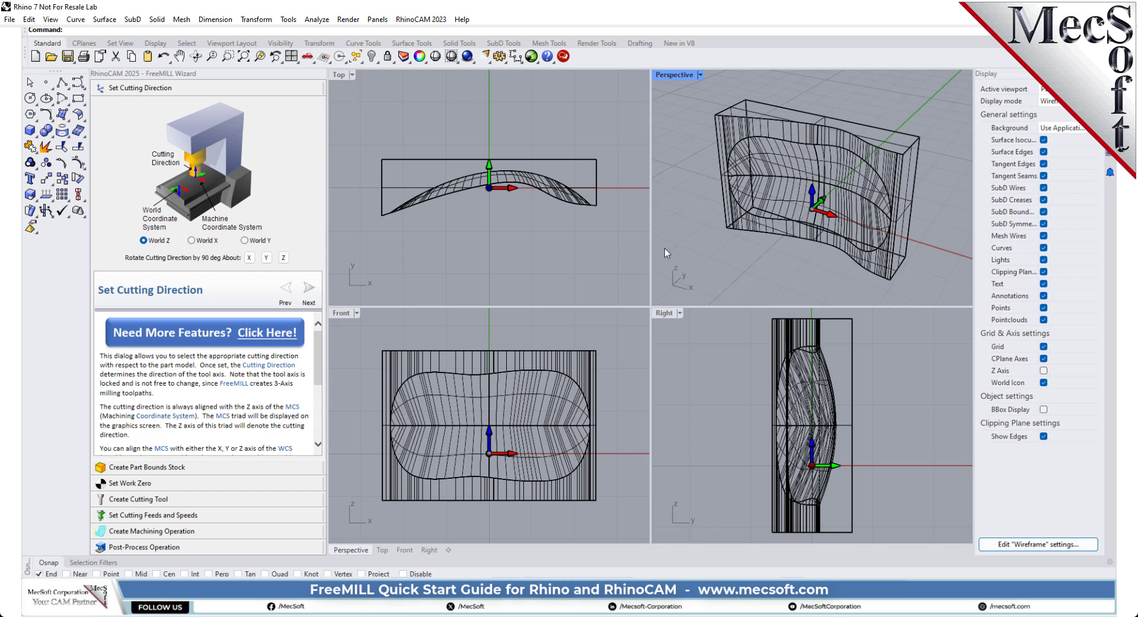
Maximize the Perspective view and switch it to Shaded display.
{"action": "double_click", "coordinate": [678, 75]}
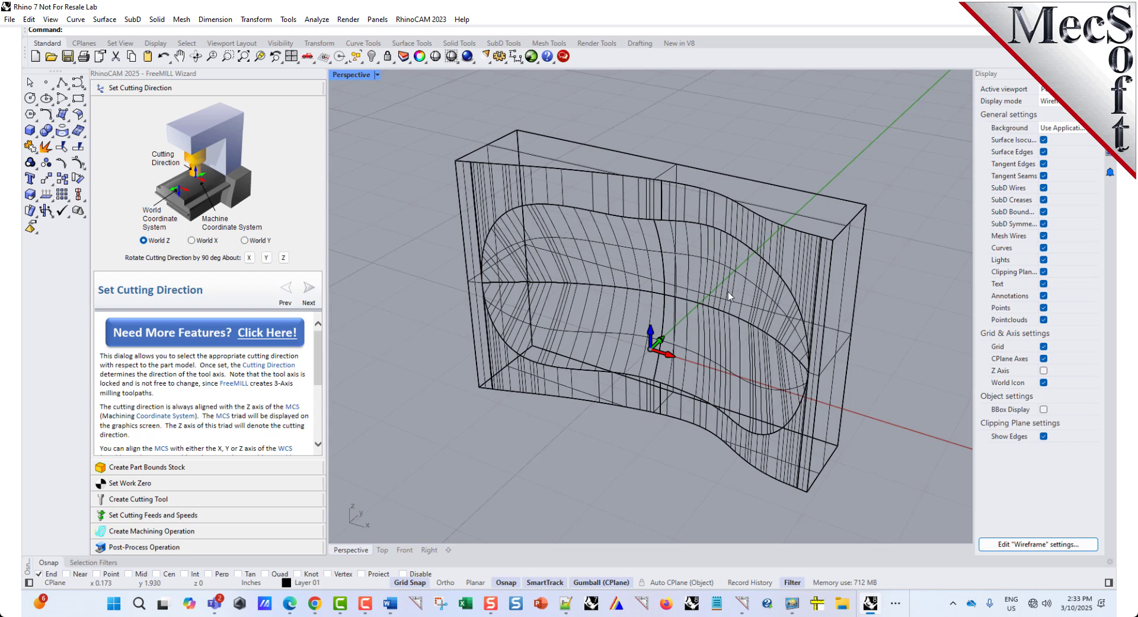
{"action": "middle_click", "coordinate": [456, 64]}
{"action": "left_click", "coordinate": [470, 81]}
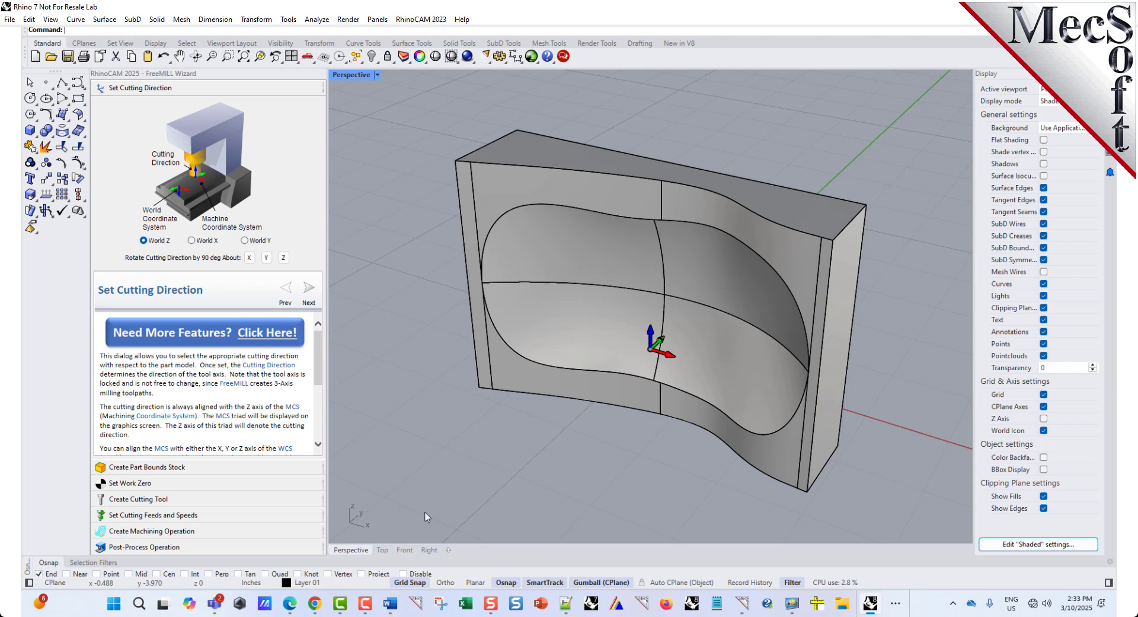
Rotate the whole mold part 90 degrees with the gumball so its cavity faces up.
{"action": "left_click_drag", "start_coordinate": [397, 518], "coordinate": [896, 106]}
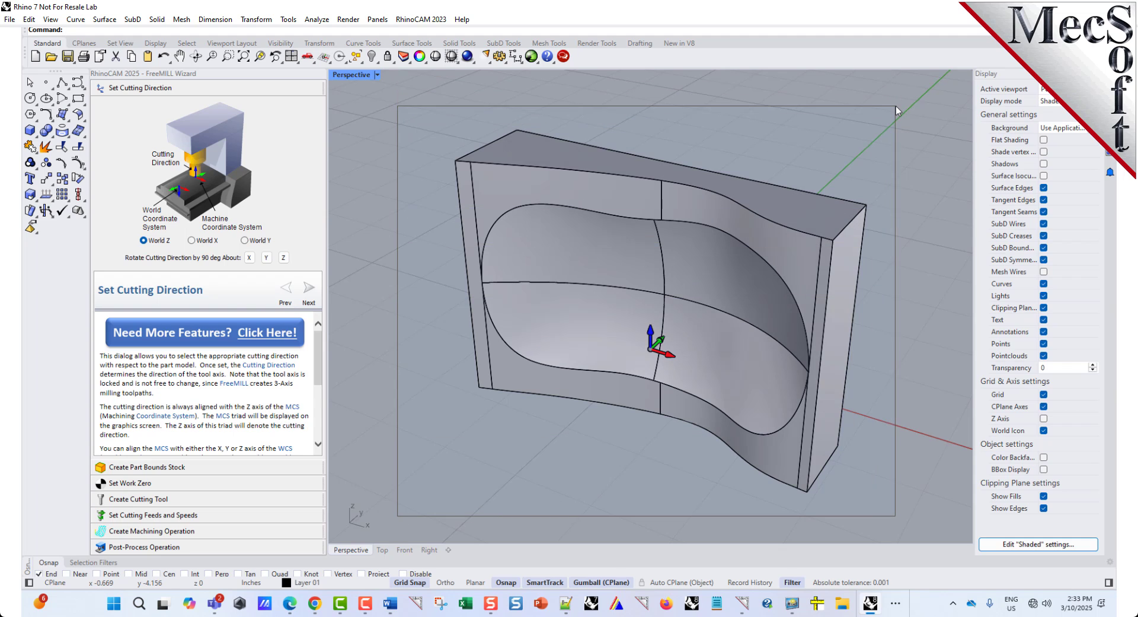
{"action": "left_click", "coordinate": [649, 349]}
{"action": "type", "text": "90"}
{"action": "key", "text": "Return"}
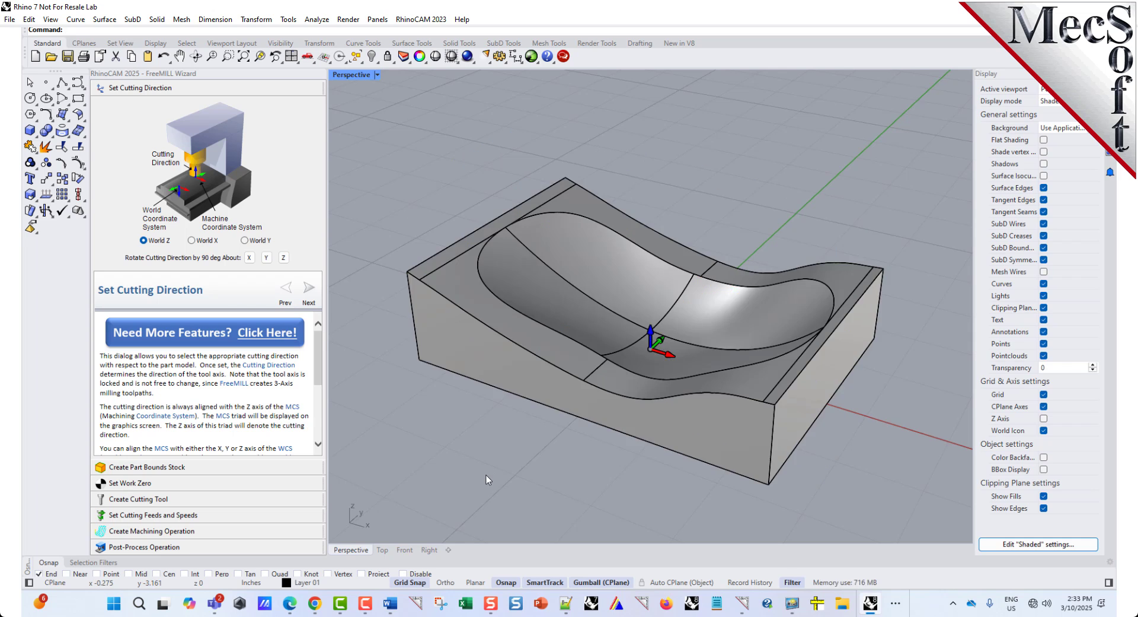
{"action": "left_click", "coordinate": [487, 476]}
{"action": "mouse_move", "coordinate": [533, 418]}
{"action": "right_mouse_down"}
{"action": "mouse_move", "coordinate": [594, 502]}
{"action": "mouse_move", "coordinate": [592, 269]}
{"action": "mouse_move", "coordinate": [542, 414]}
{"action": "mouse_move", "coordinate": [559, 430]}
{"action": "right_mouse_up"}
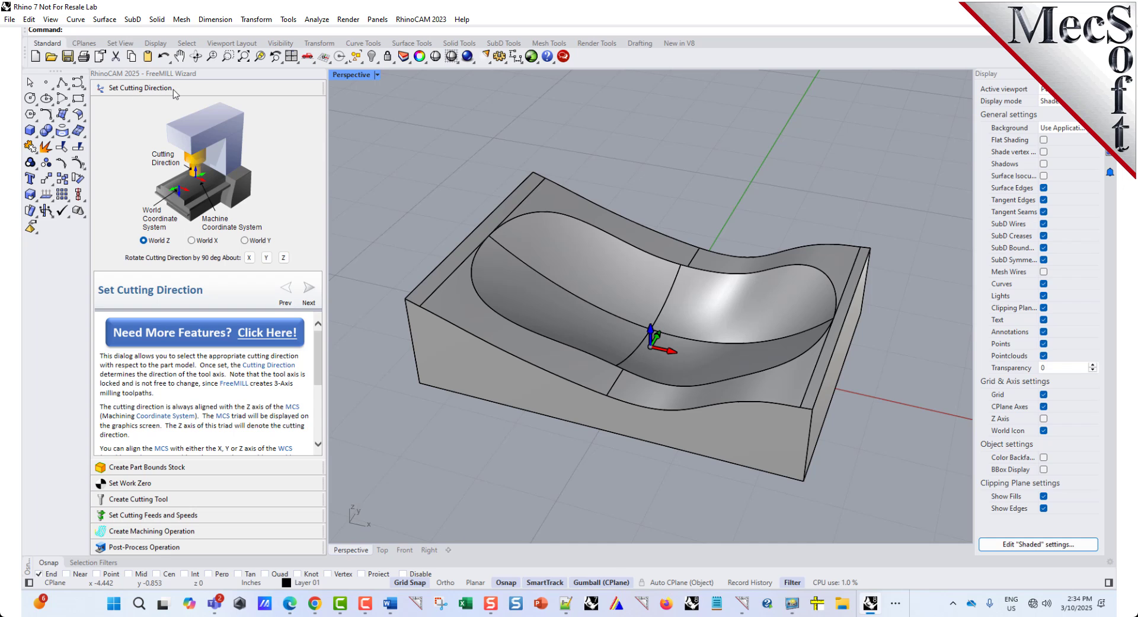
Keep World Z as the cutting direction and create the part bounds box stock.
{"action": "left_click", "coordinate": [191, 240]}
{"action": "left_click", "coordinate": [255, 240]}
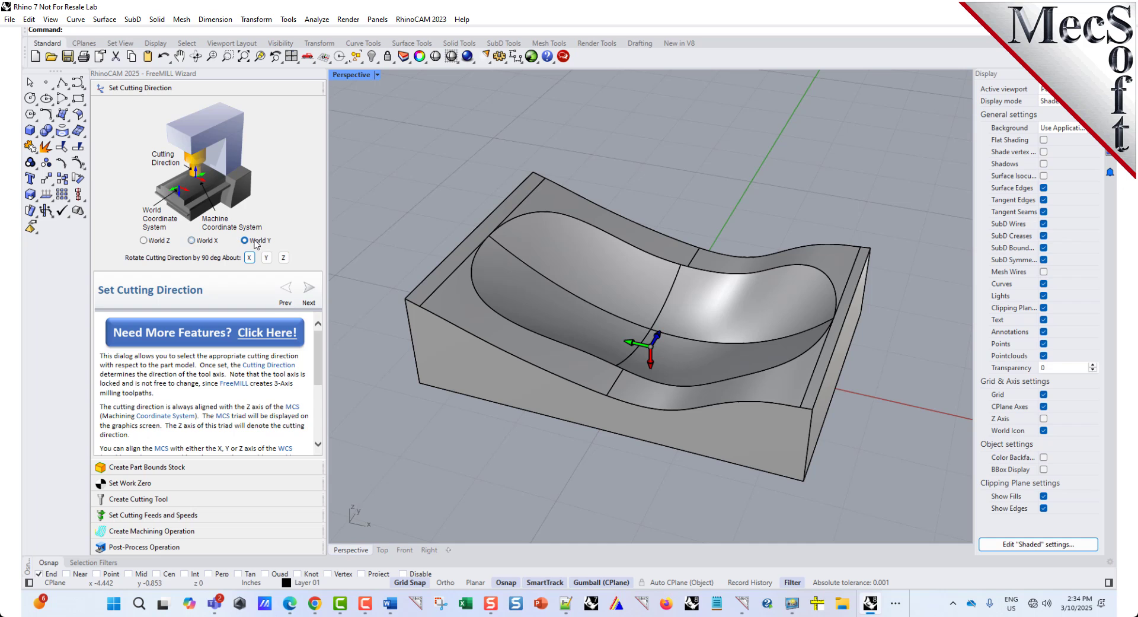
{"action": "left_click", "coordinate": [155, 243]}
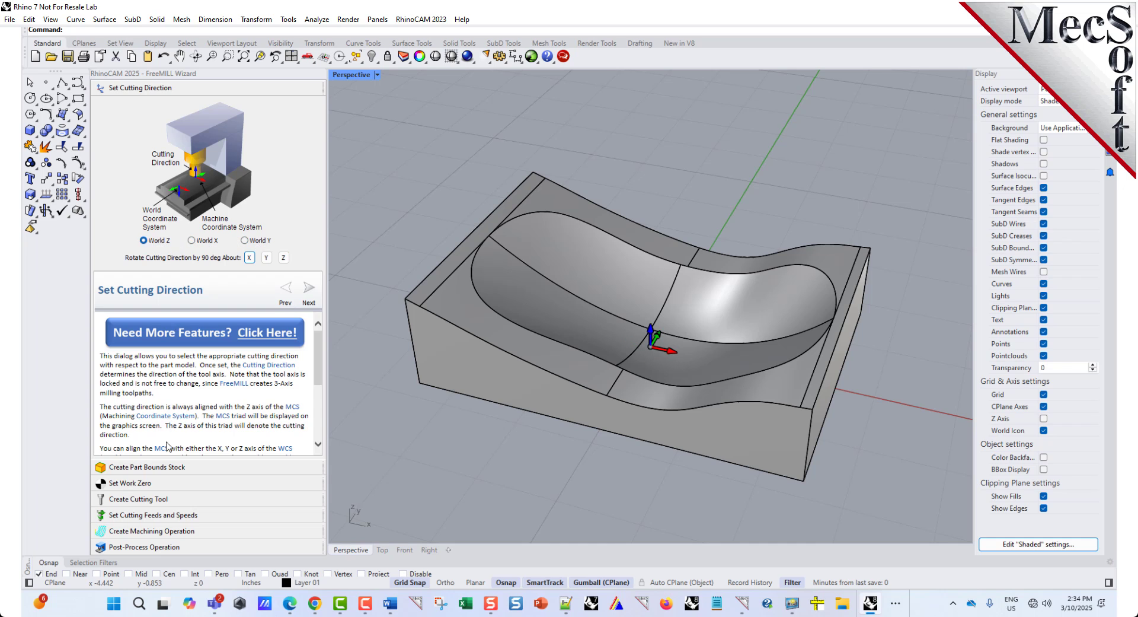
{"action": "left_click", "coordinate": [195, 469]}
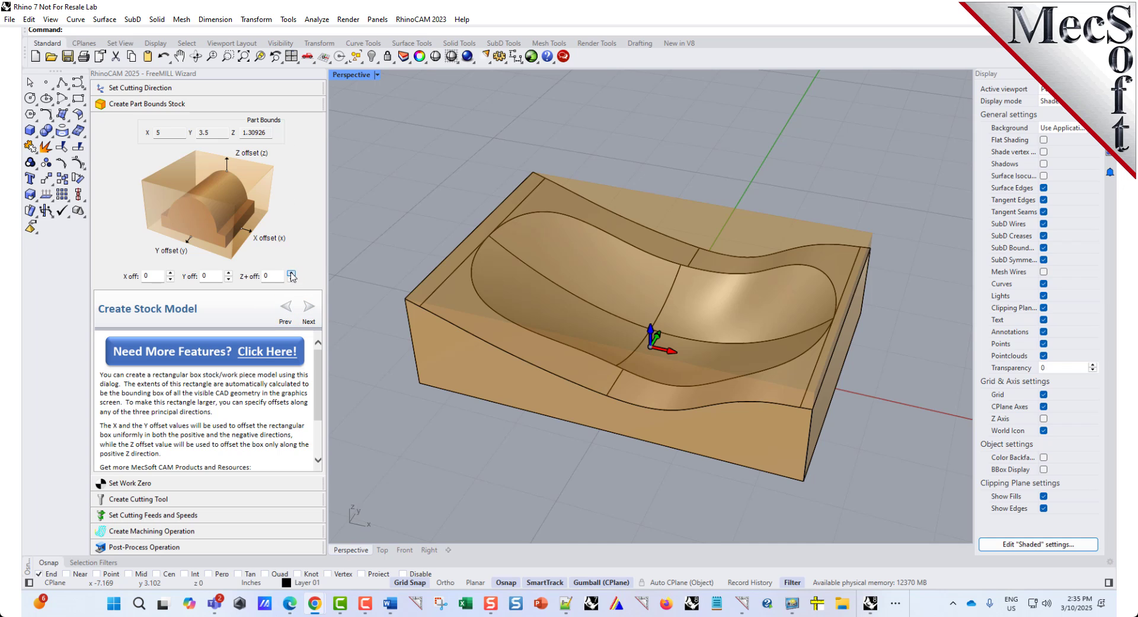
Set the stock's Z+ offset to 0.125 and advance to Set Work Zero.
{"action": "left_click", "coordinate": [291, 276]}
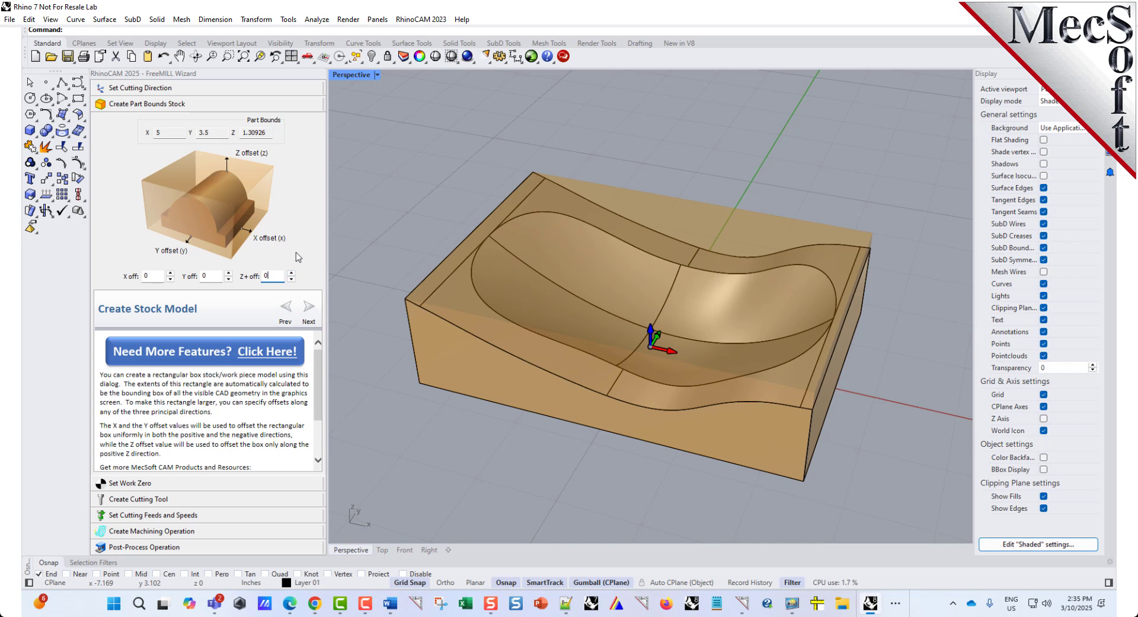
{"action": "type", "text": ".125"}
{"action": "left_click", "coordinate": [212, 276]}
{"action": "right_click_drag", "start_coordinate": [514, 310], "coordinate": [302, 375]}
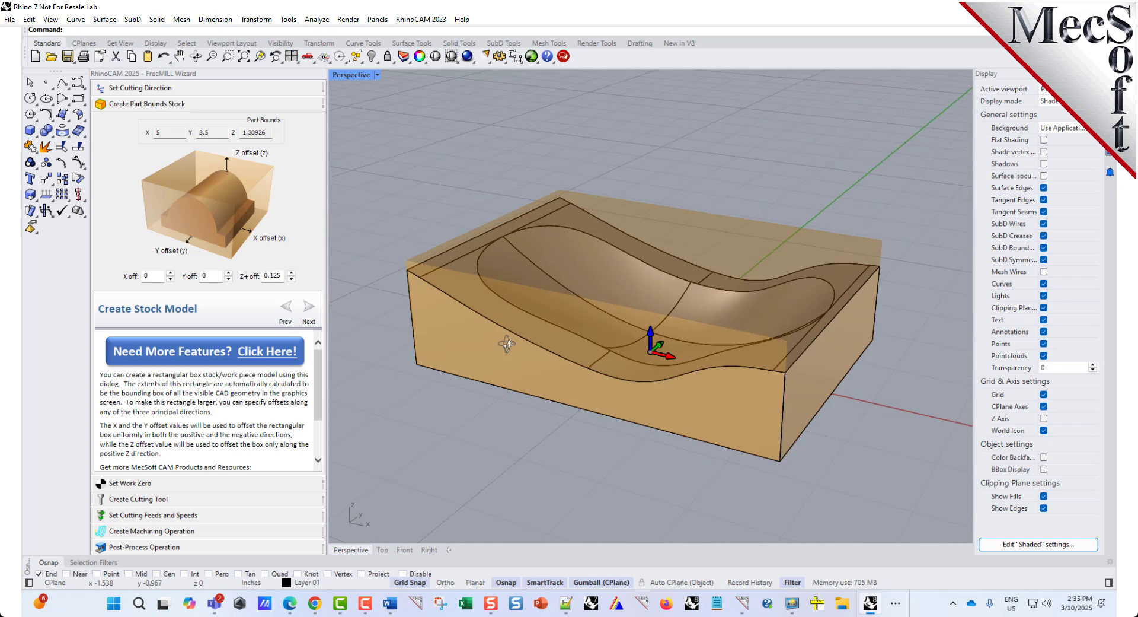
{"action": "left_click", "coordinate": [151, 483]}
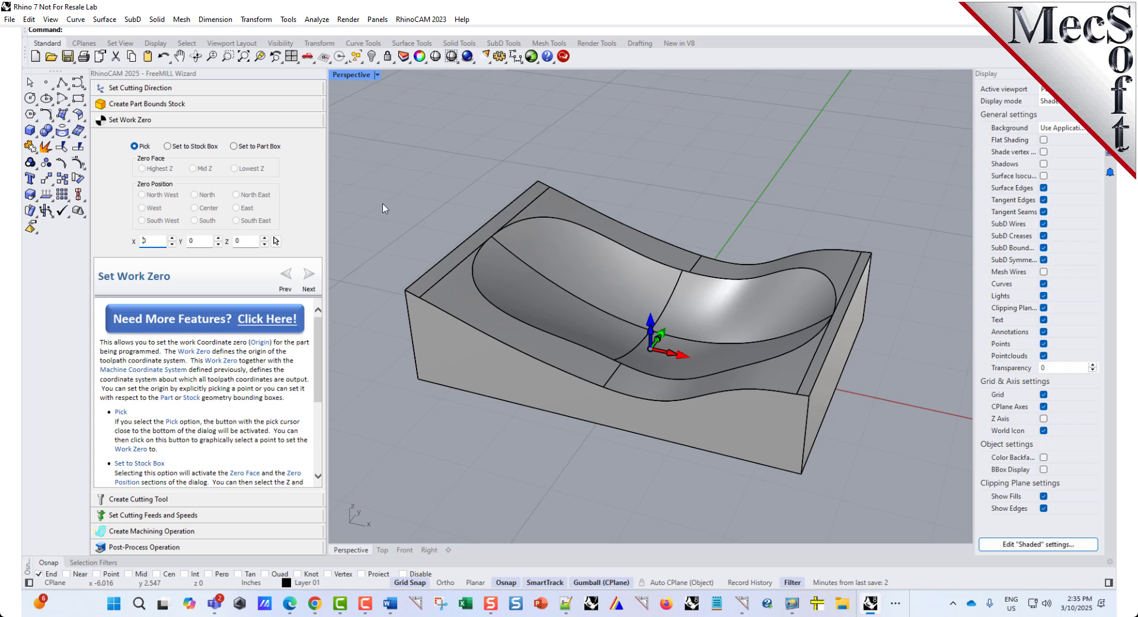
Place work zero on the stock box's highest-Z face at the south-west corner.
{"action": "left_click", "coordinate": [196, 146]}
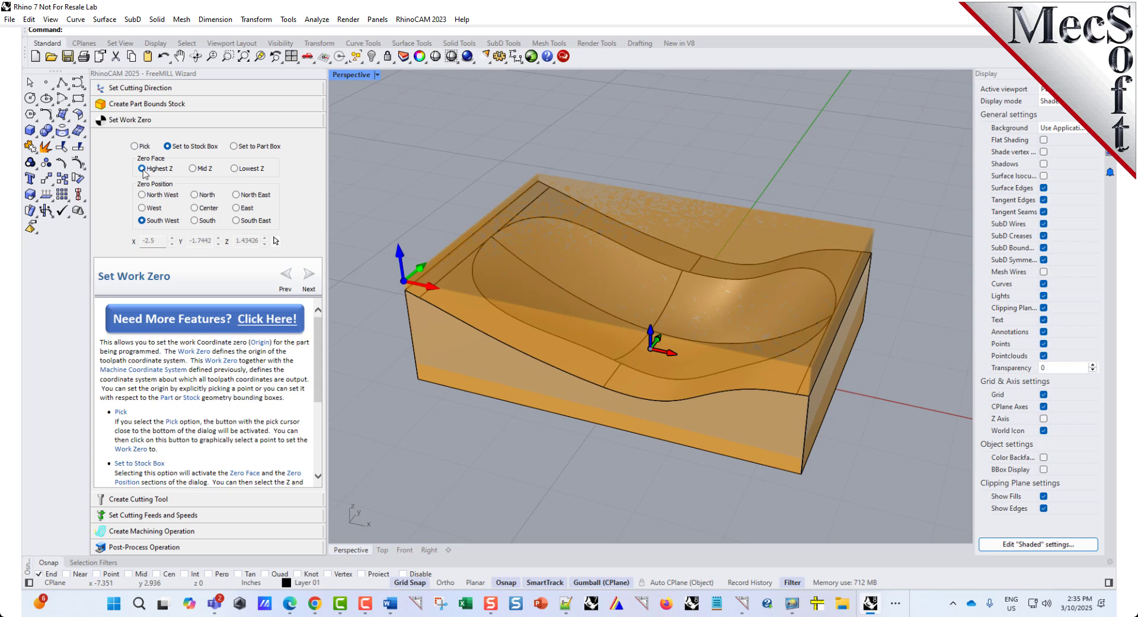
{"action": "left_click", "coordinate": [196, 169]}
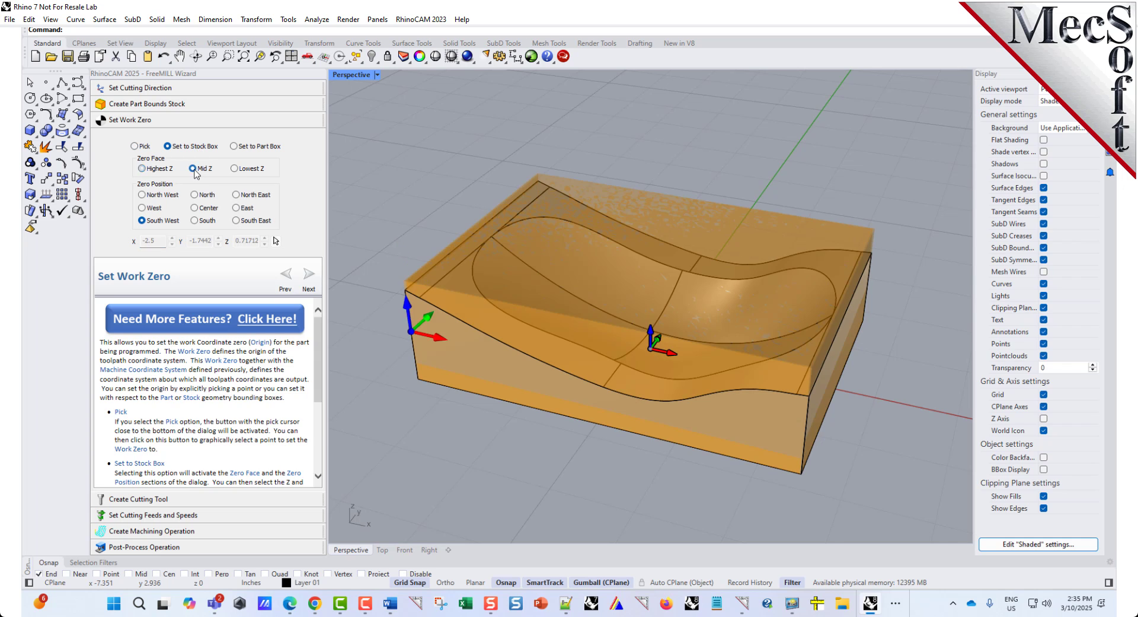
{"action": "left_click", "coordinate": [234, 168]}
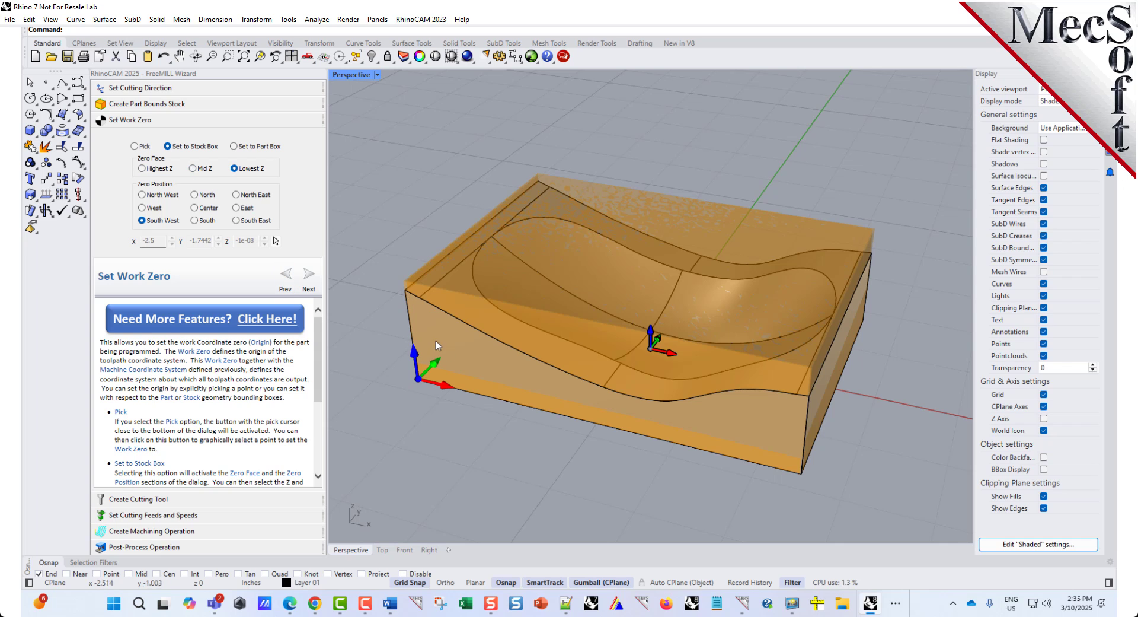
{"action": "left_click", "coordinate": [135, 147]}
{"action": "left_click", "coordinate": [168, 147]}
{"action": "left_click", "coordinate": [152, 169]}
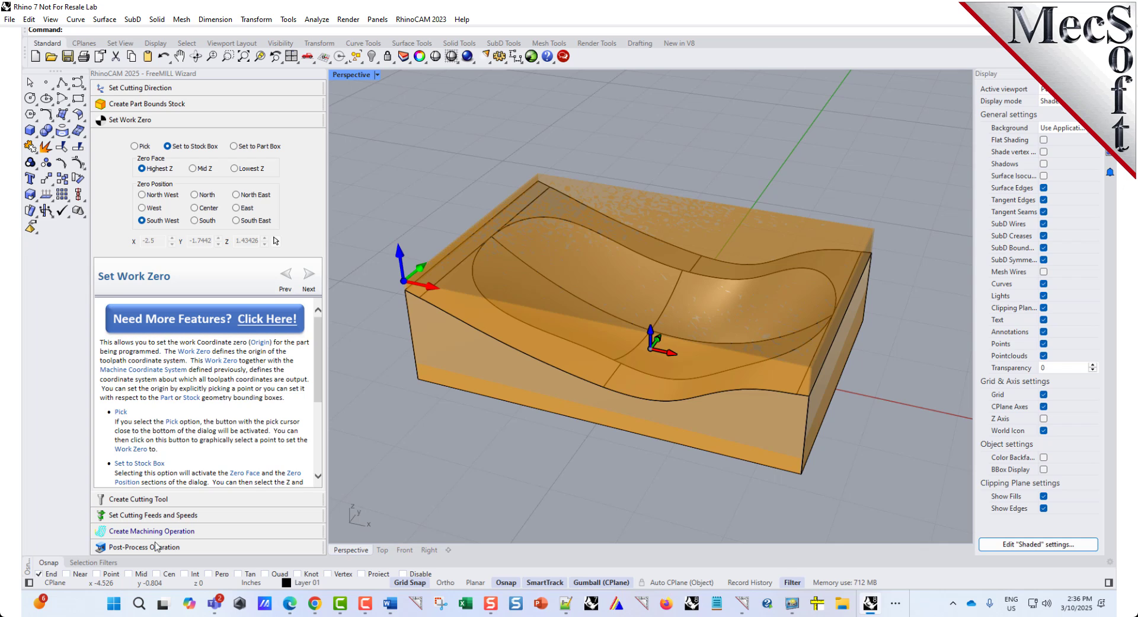
{"action": "left_click", "coordinate": [188, 501]}
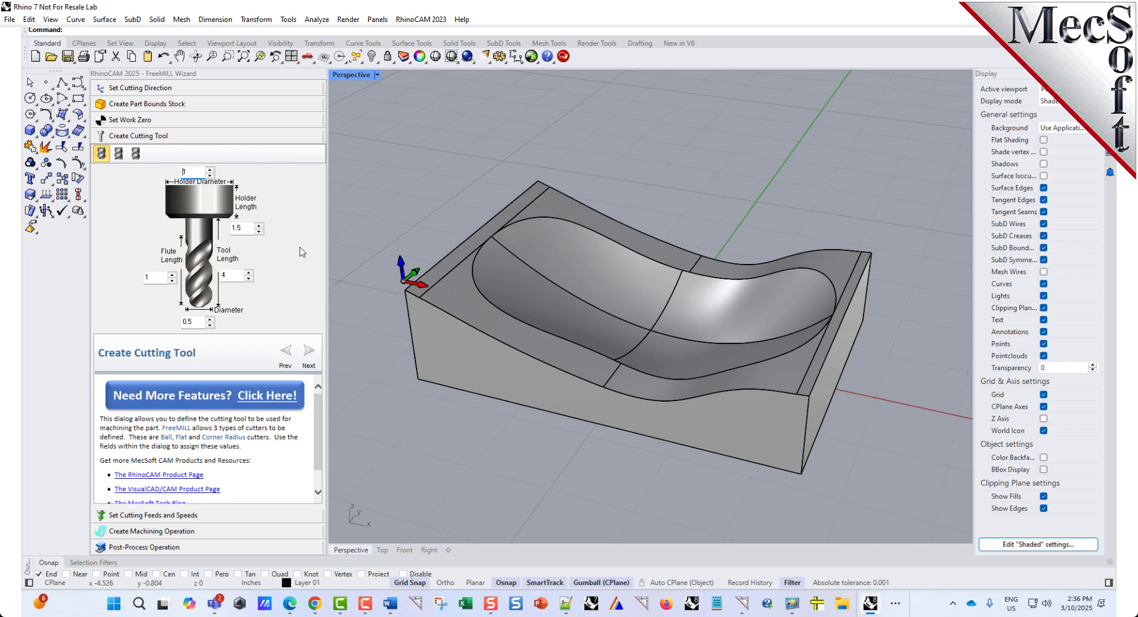
Define a flat end mill with 0.75 diameter, flute length 4 and tool length 4.
{"action": "left_click", "coordinate": [119, 153]}
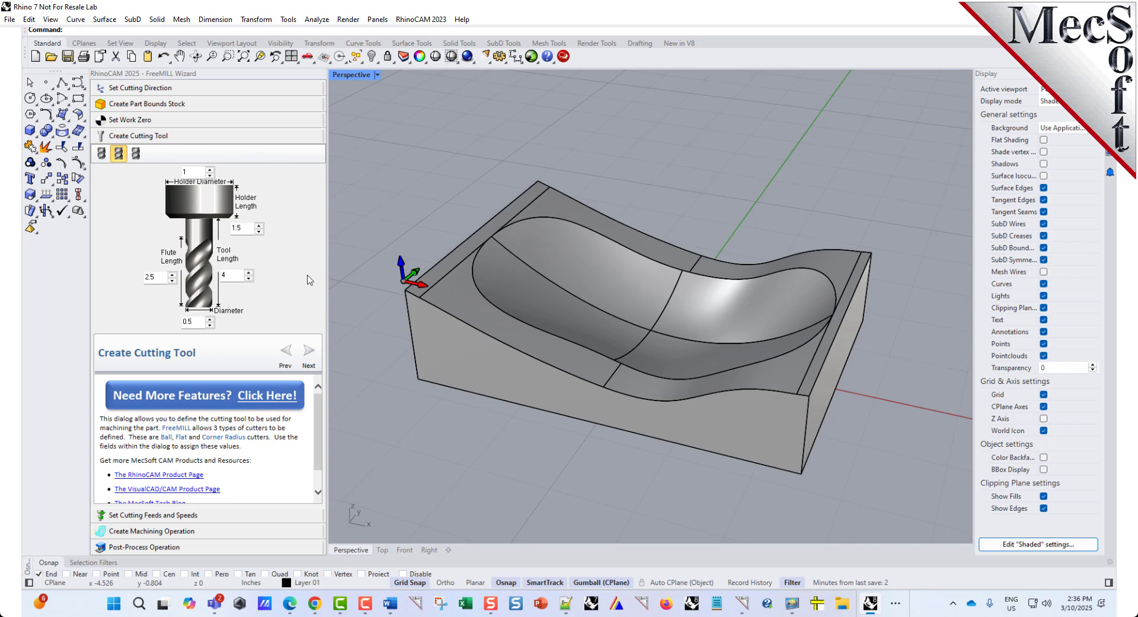
{"action": "double_click", "coordinate": [200, 318]}
{"action": "type", "text": "0.75"}
{"action": "type", "text": "0"}
{"action": "left_click_drag", "start_coordinate": [162, 277], "coordinate": [137, 277]}
{"action": "type", "text": "4"}
{"action": "left_click_drag", "start_coordinate": [238, 276], "coordinate": [209, 275]}
{"action": "type", "text": "4"}
{"action": "left_click", "coordinate": [150, 516]}
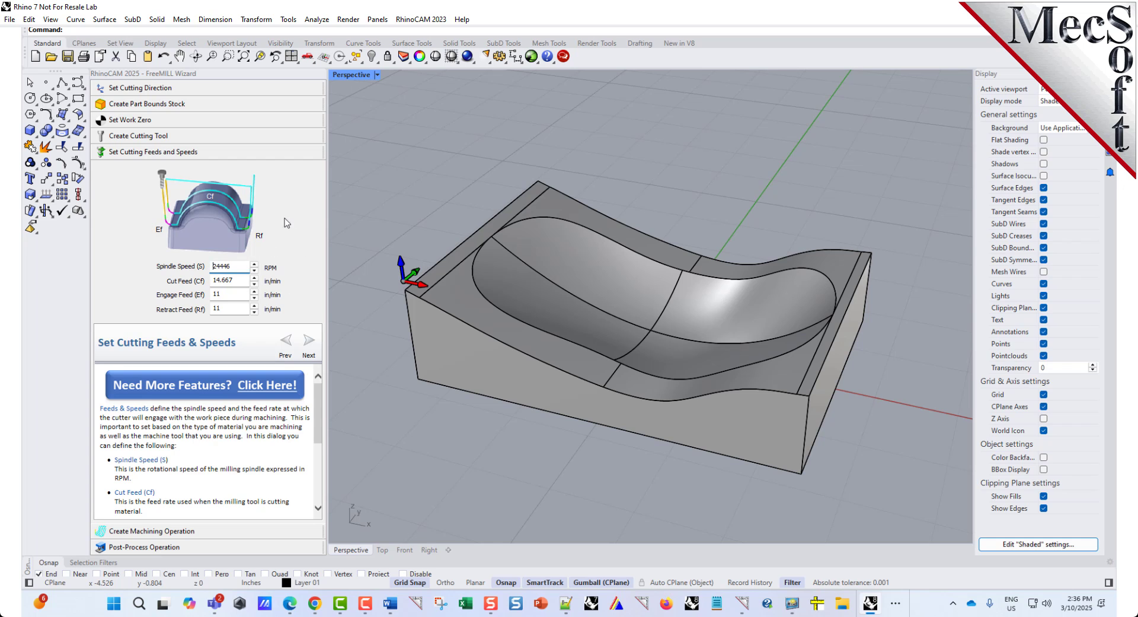
Set the roughing operation's stepdown to 0.375, keeping the 0.1 step distance.
{"action": "left_click", "coordinate": [146, 534]}
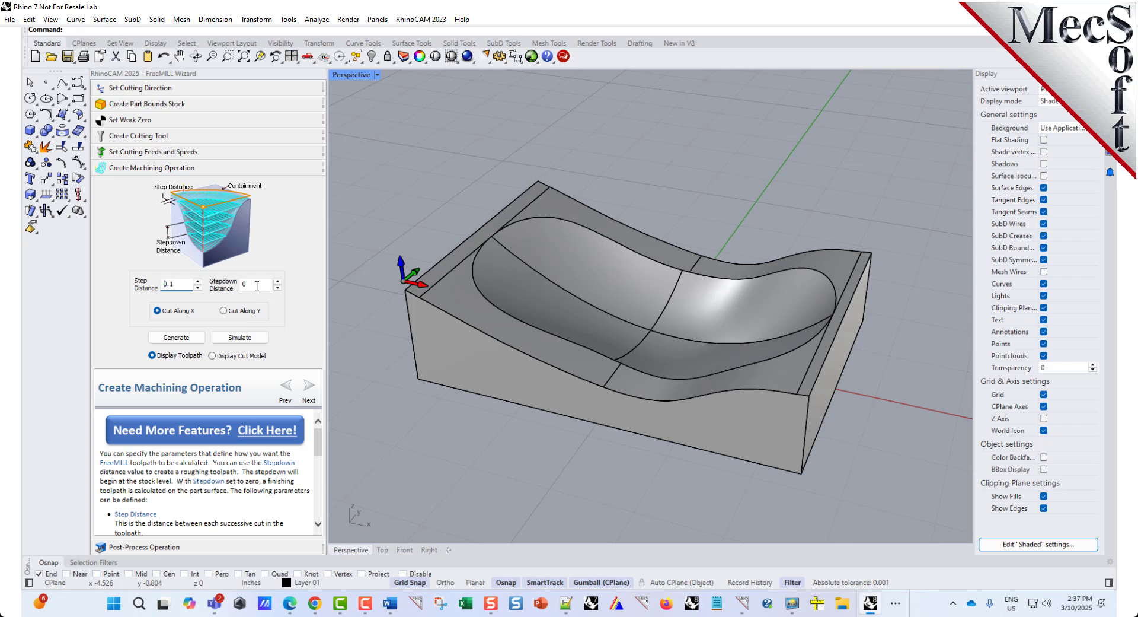
{"action": "left_click_drag", "start_coordinate": [257, 284], "coordinate": [224, 284]}
{"action": "type", "text": "375"}
{"action": "key", "text": "Return"}
Generate the roughing toolpath and simulate it to show the stepped cut stock.
{"action": "left_click", "coordinate": [177, 338]}
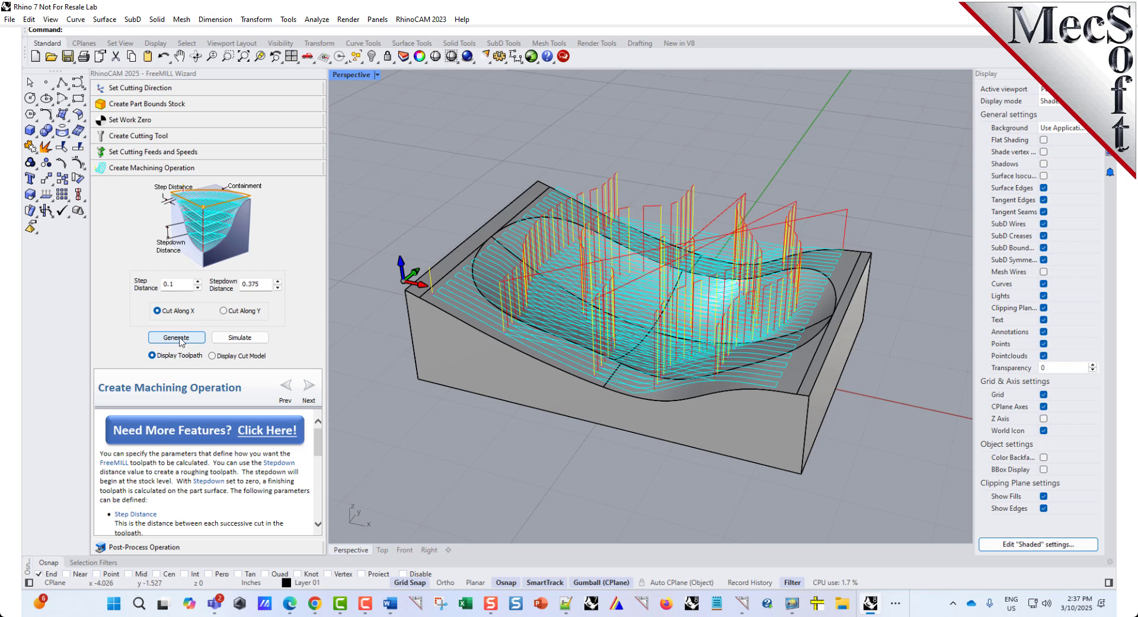
{"action": "mouse_move", "coordinate": [668, 304]}
{"action": "right_mouse_down"}
{"action": "mouse_move", "coordinate": [664, 342]}
{"action": "mouse_move", "coordinate": [693, 249]}
{"action": "mouse_move", "coordinate": [719, 243]}
{"action": "mouse_move", "coordinate": [637, 319]}
{"action": "mouse_move", "coordinate": [652, 298]}
{"action": "right_mouse_up"}
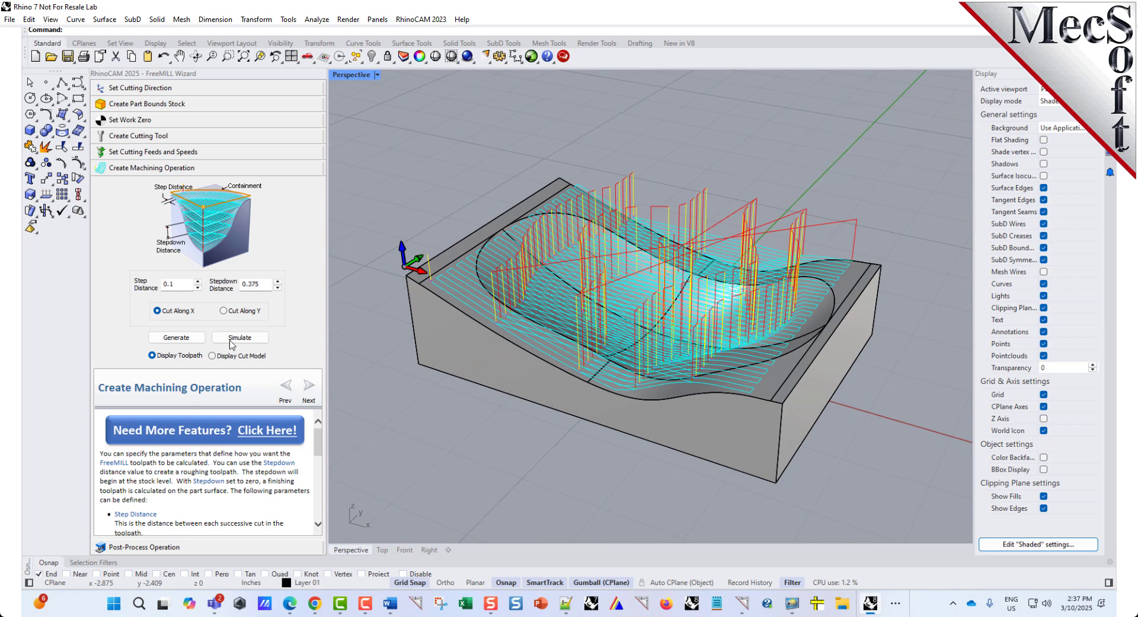
{"action": "left_click", "coordinate": [245, 341]}
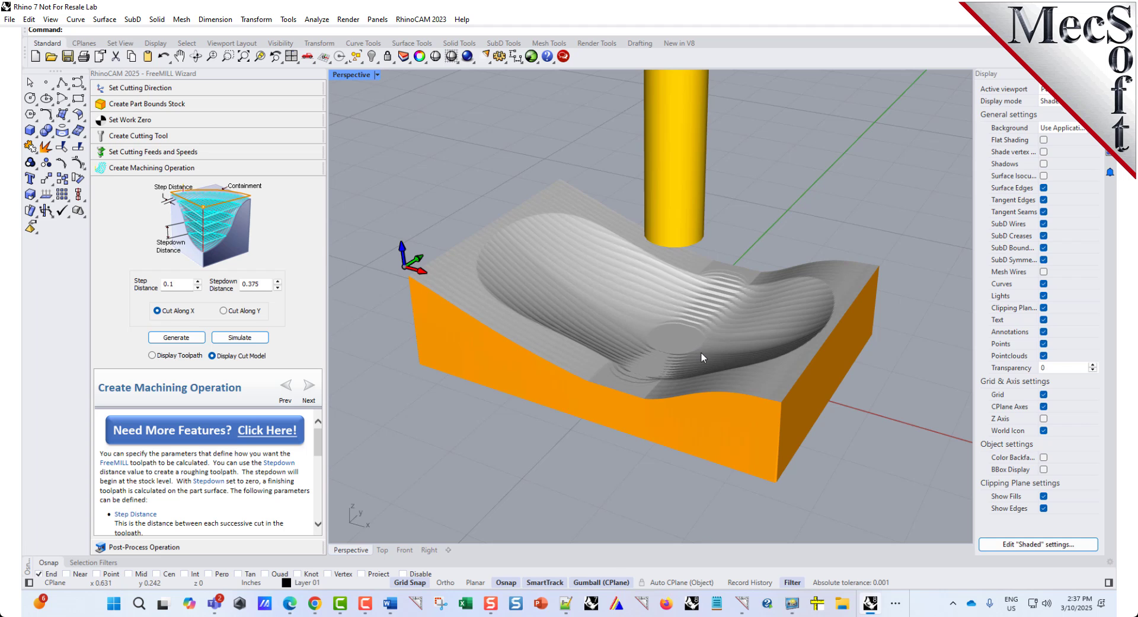
{"action": "mouse_move", "coordinate": [709, 356]}
{"action": "right_mouse_down"}
{"action": "mouse_move", "coordinate": [738, 407]}
{"action": "mouse_move", "coordinate": [705, 338]}
{"action": "mouse_move", "coordinate": [719, 356]}
{"action": "right_mouse_up"}
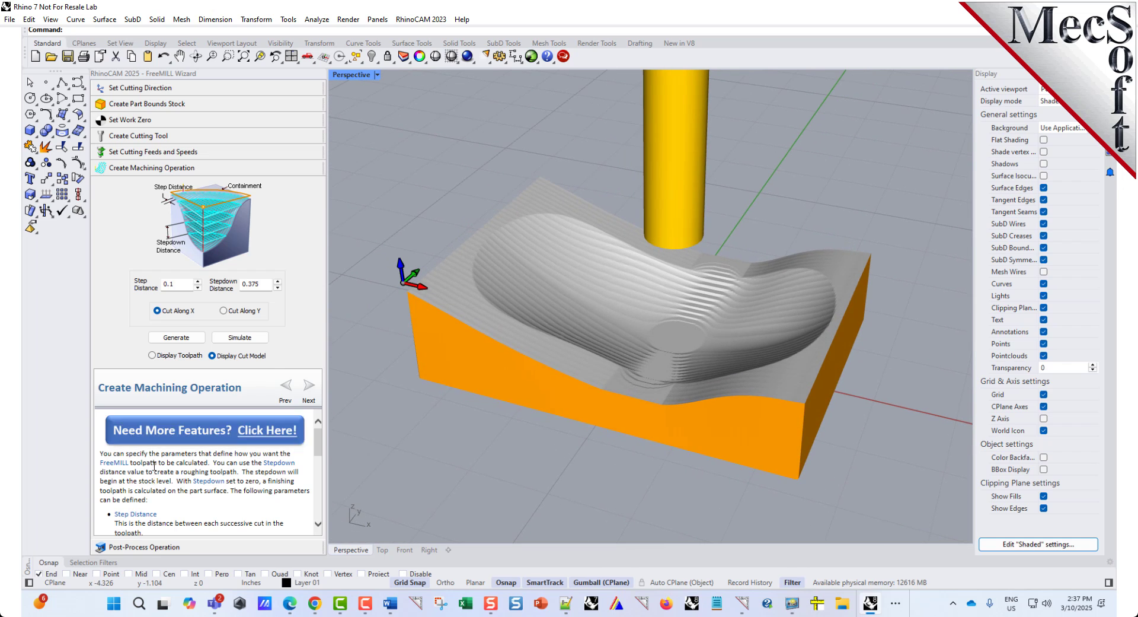
Post the toolpath with the Haas post-processor, saving it as FreeMILL HHRough.nc.
{"action": "left_click", "coordinate": [195, 546]}
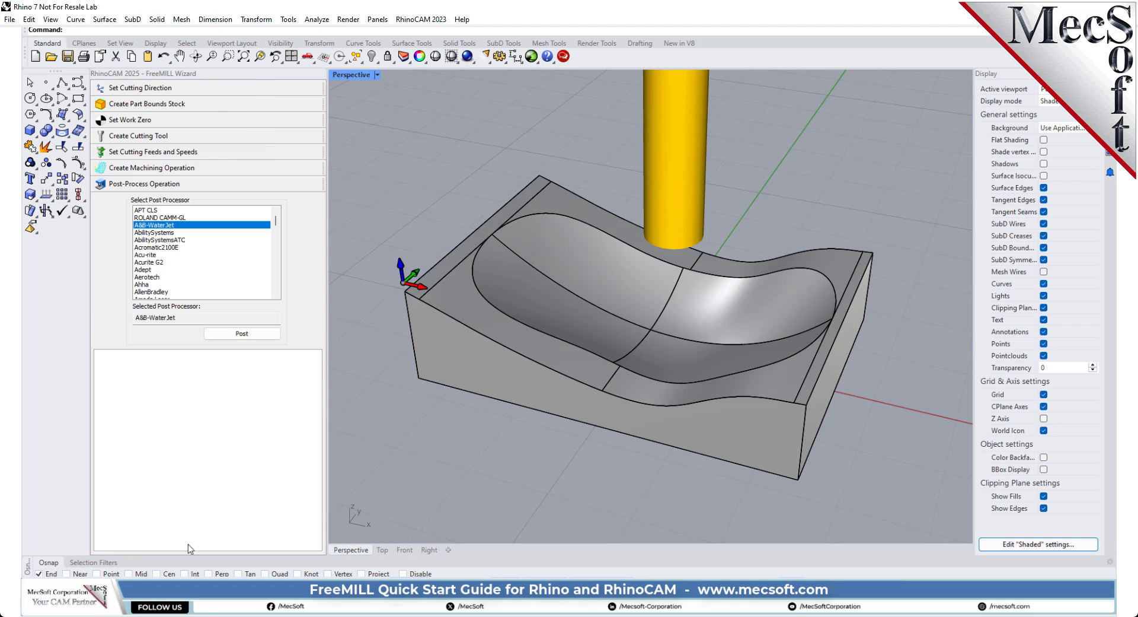
{"action": "left_click", "coordinate": [248, 334]}
{"action": "type", "text": "FreeMILL"}
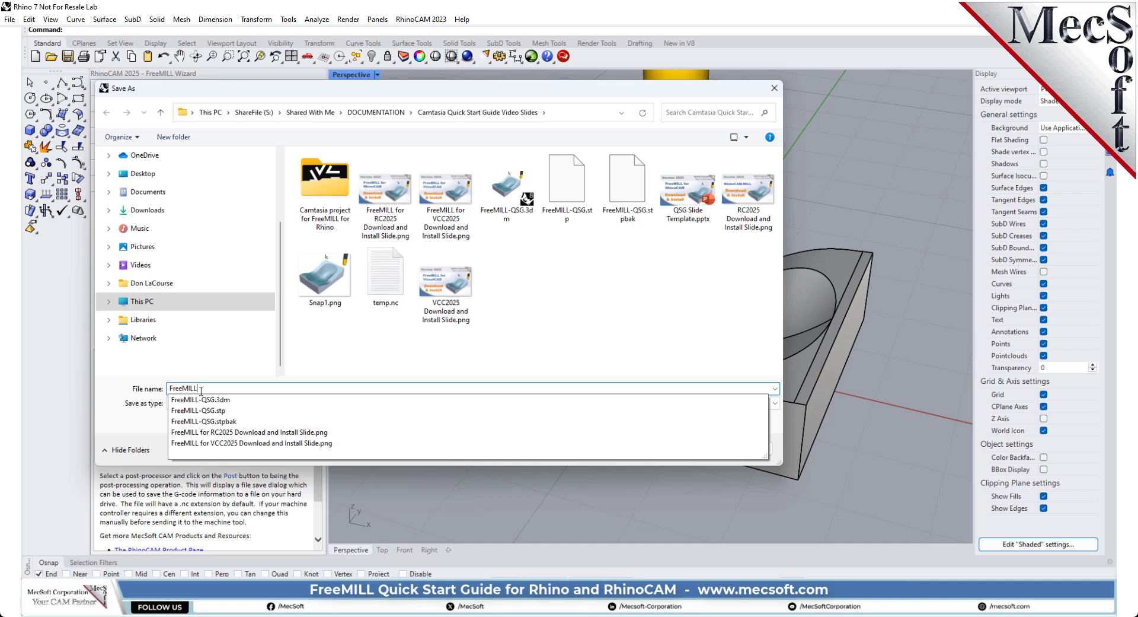
{"action": "type", "text": " R"}
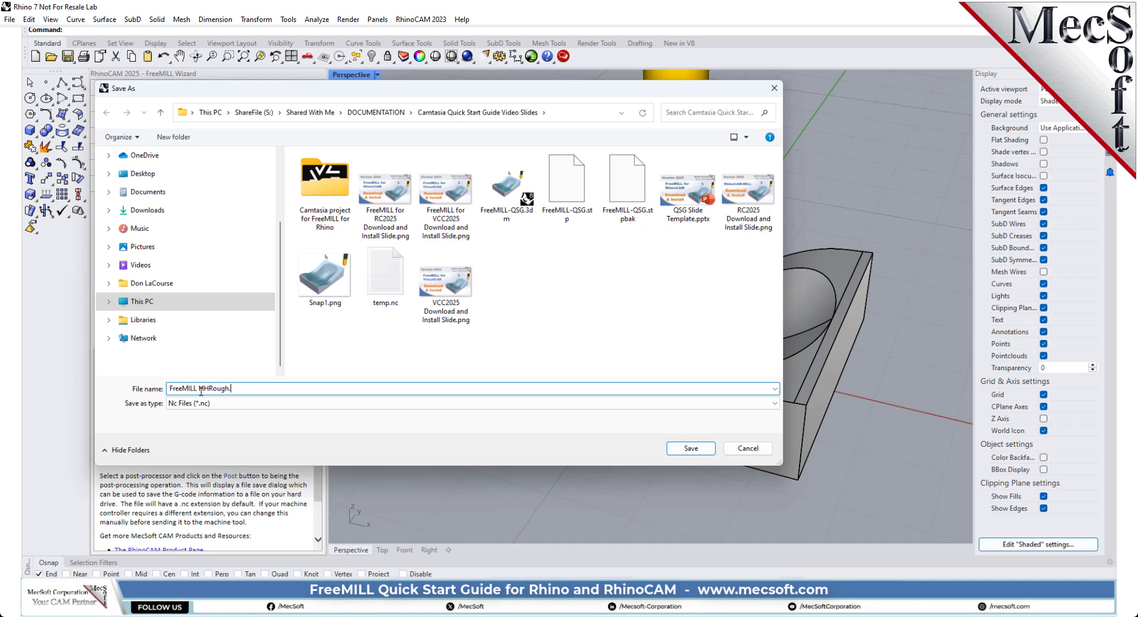
{"action": "key", "text": "Return"}
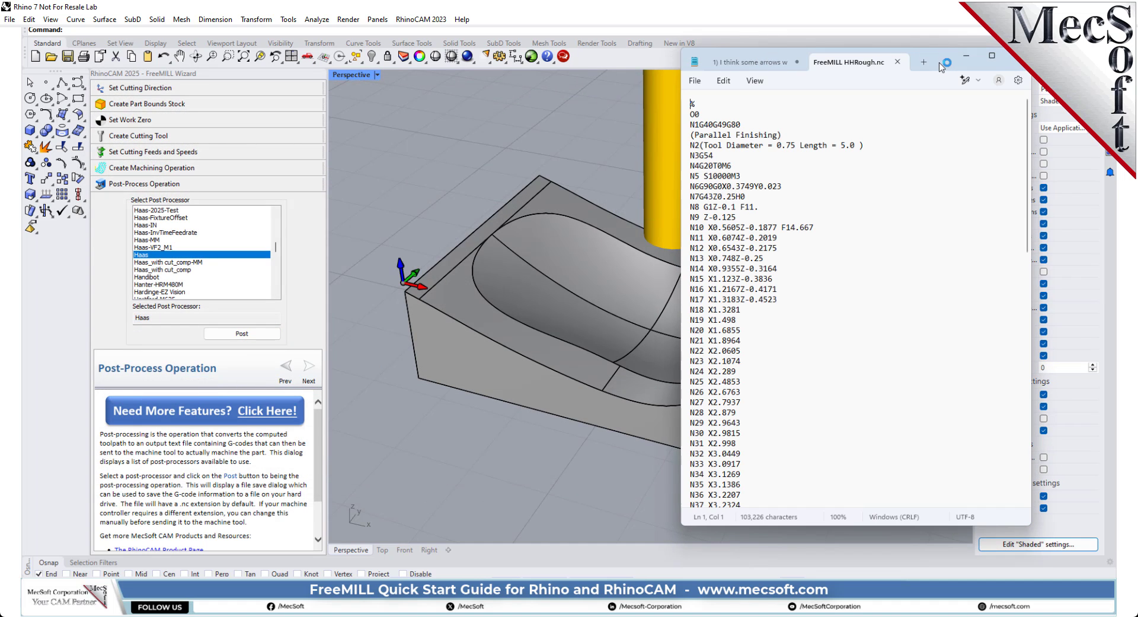
Scroll to the end of the FreeMILL HHRough.nc G-code in Notepad, then minimize it.
{"action": "left_click_drag", "start_coordinate": [925, 62], "coordinate": [728, 61]}
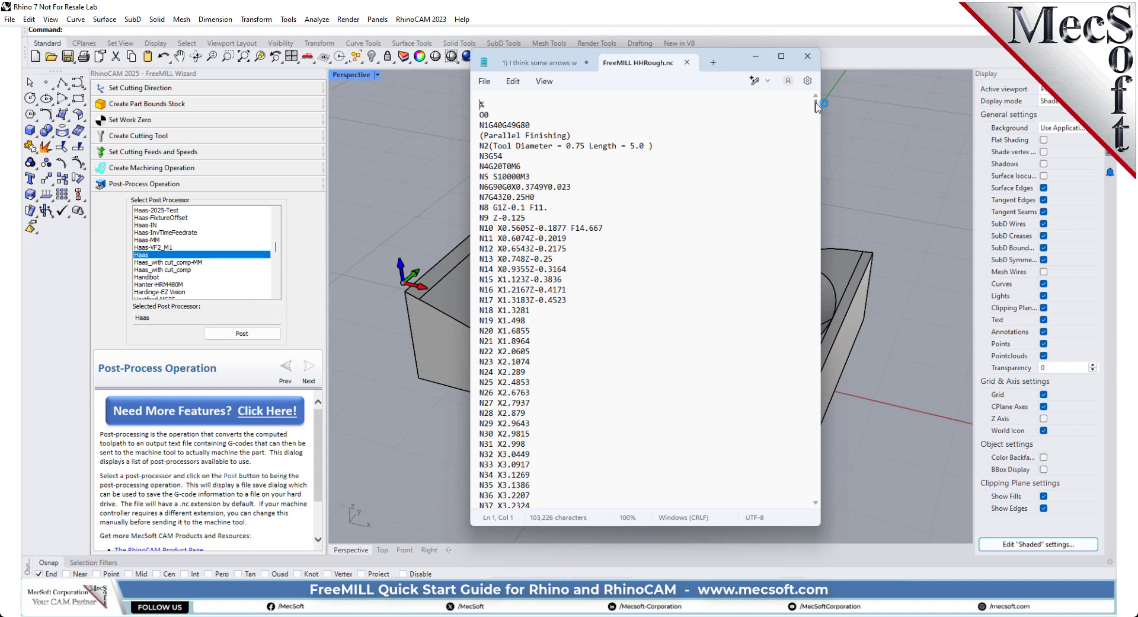
{"action": "mouse_move", "coordinate": [817, 106]}
{"action": "left_mouse_down"}
{"action": "mouse_move", "coordinate": [816, 449]}
{"action": "mouse_move", "coordinate": [817, 105]}
{"action": "left_mouse_up"}
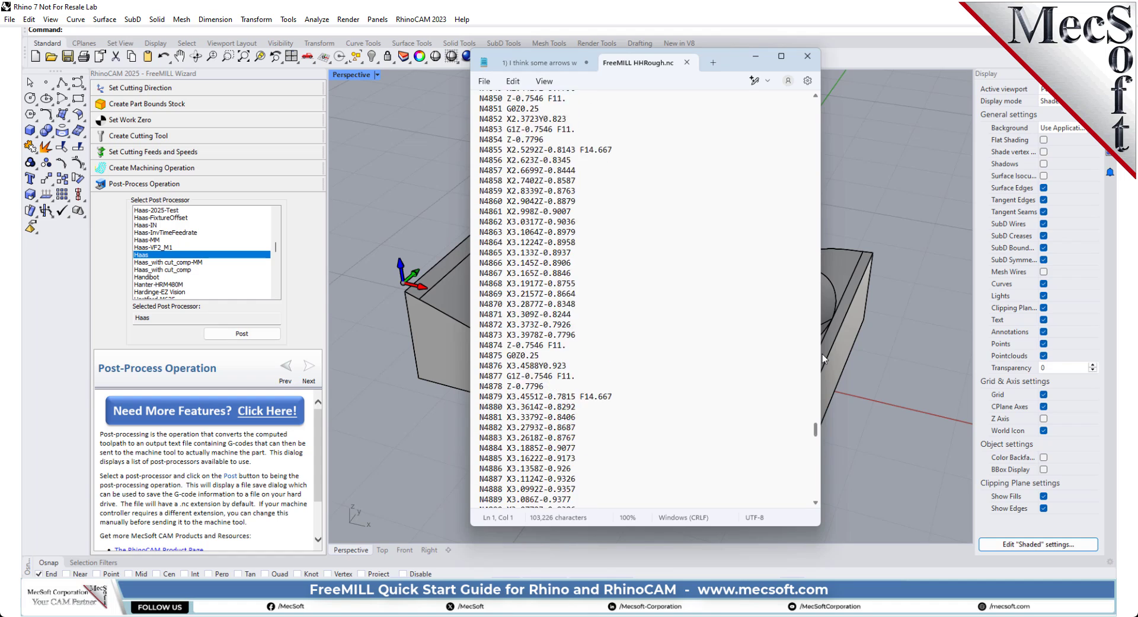
{"action": "left_click", "coordinate": [757, 58]}
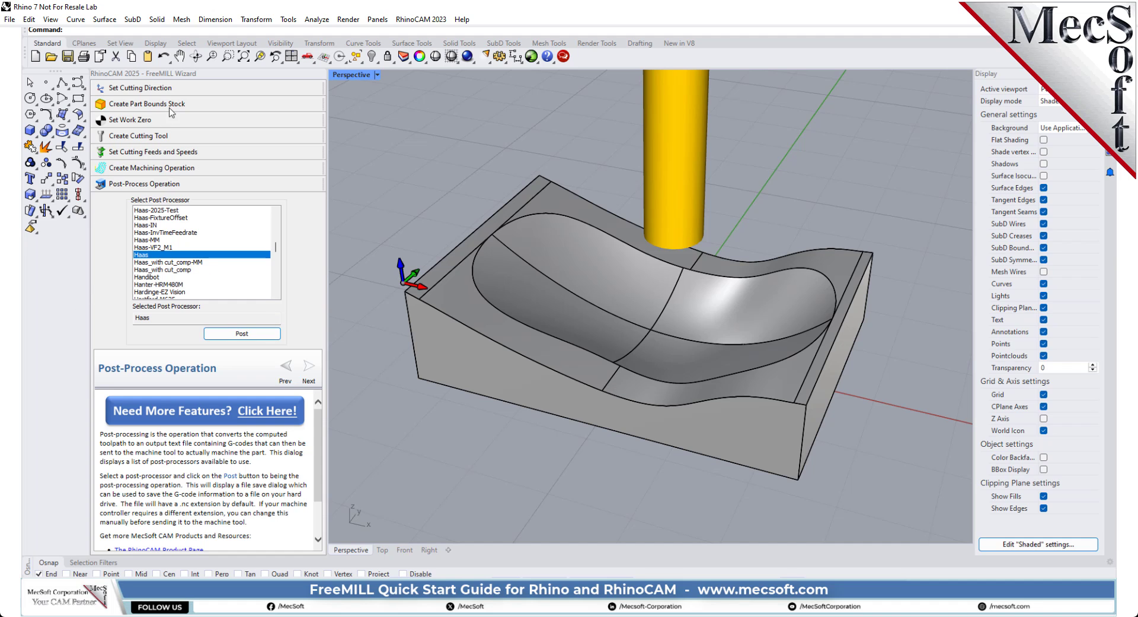
Define the cutter as a 0.125-diameter ball mill with 4 tool length and 2.5 flute length.
{"action": "left_click", "coordinate": [176, 152]}
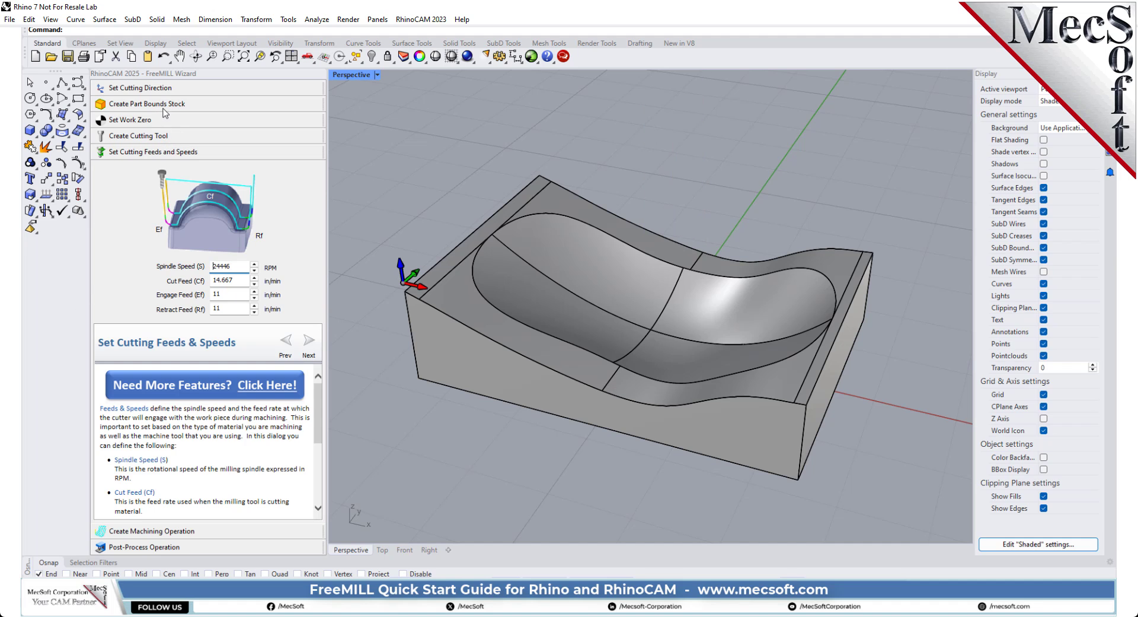
{"action": "left_click", "coordinate": [163, 120]}
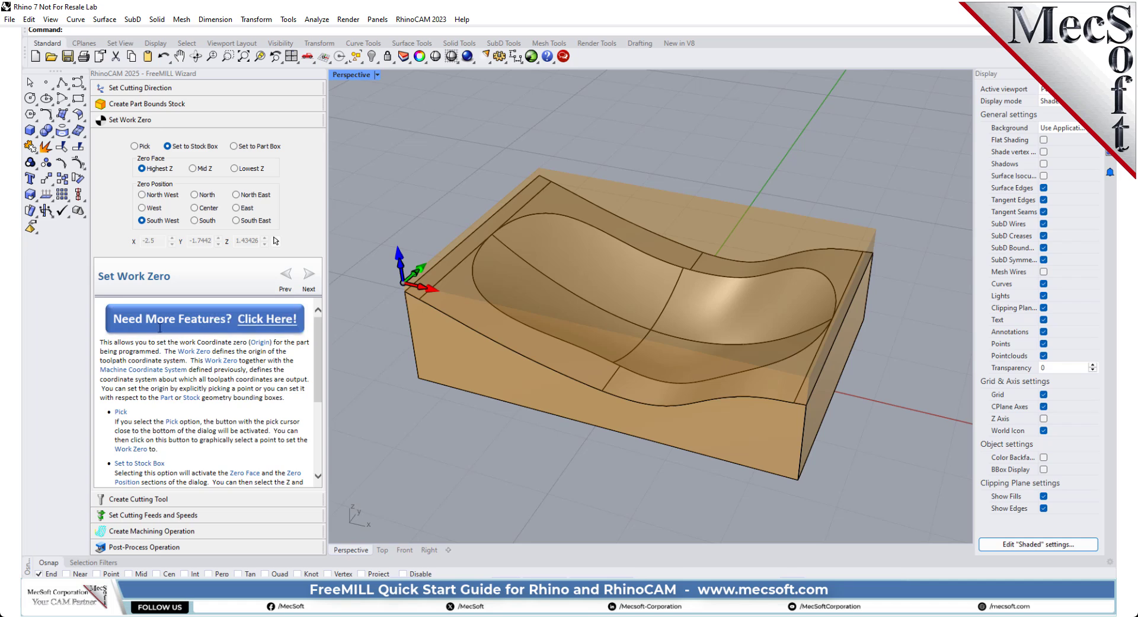
{"action": "left_click", "coordinate": [131, 499]}
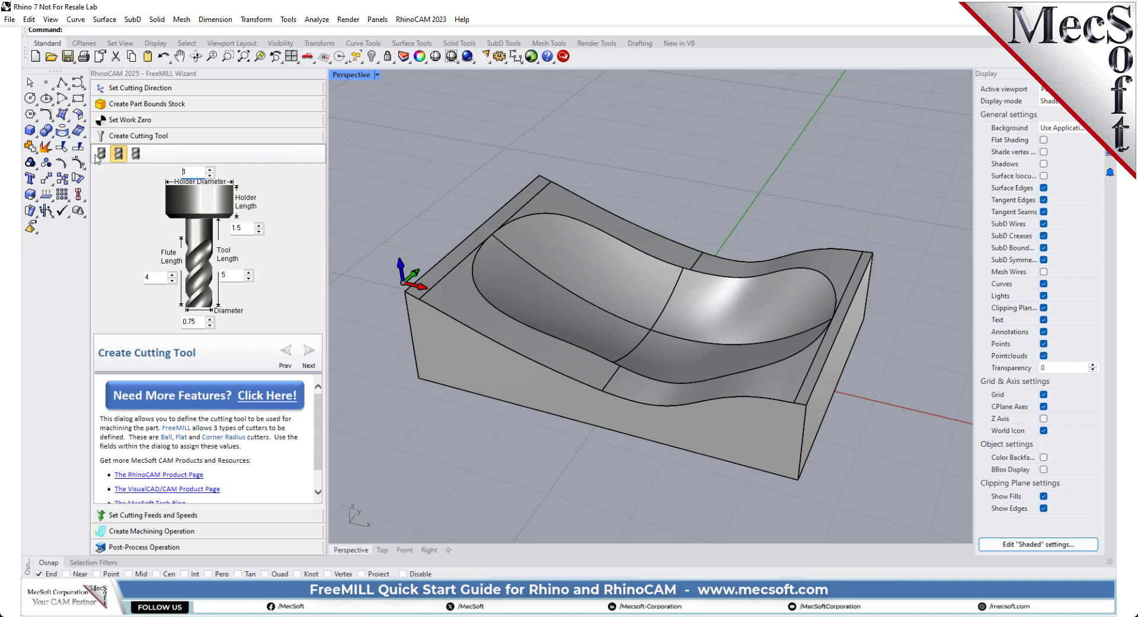
{"action": "left_click_drag", "start_coordinate": [193, 324], "coordinate": [176, 323]}
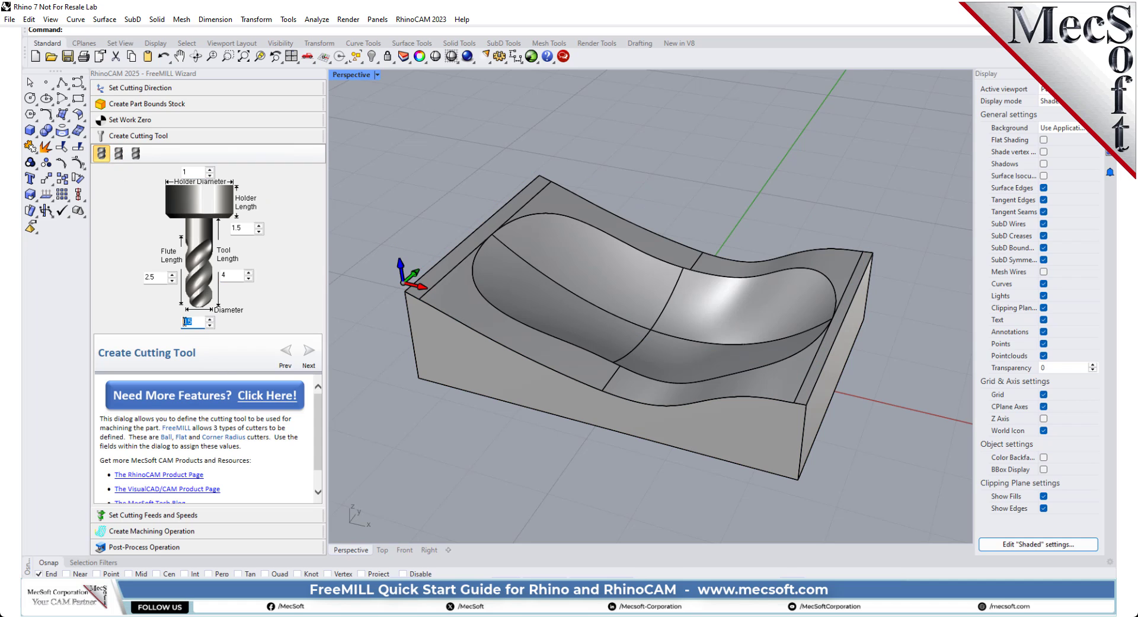
{"action": "type", "text": "0"}
Give the machining operation a 0.02 step distance and a 0 stepdown distance.
{"action": "left_click", "coordinate": [202, 519]}
{"action": "left_click", "coordinate": [211, 532]}
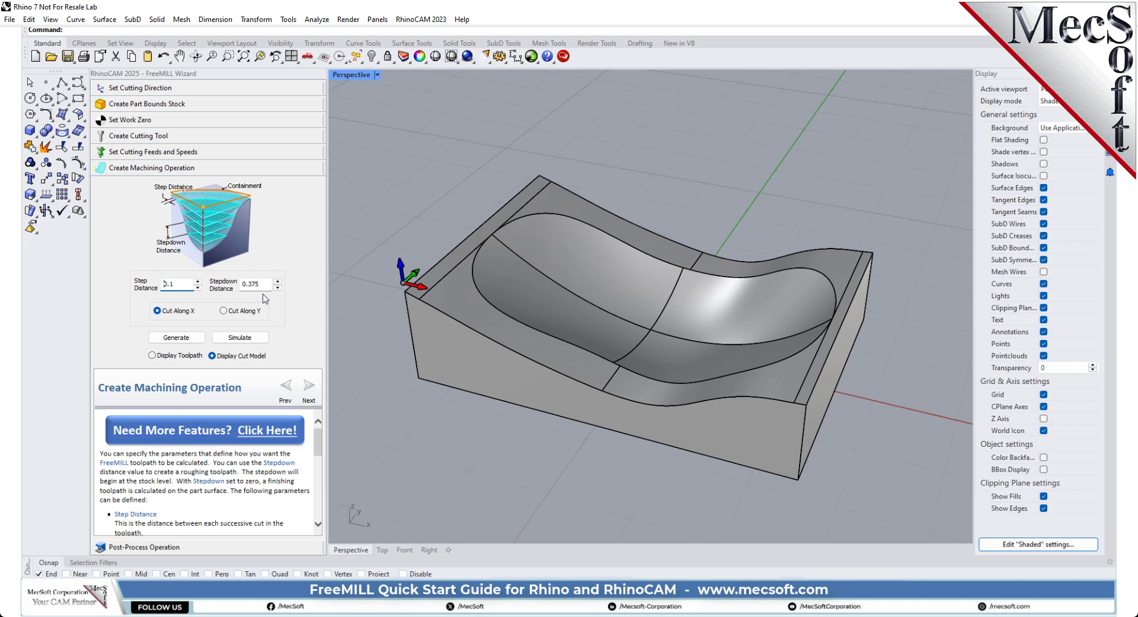
{"action": "double_click", "coordinate": [176, 285]}
{"action": "type", "text": "0."}
{"action": "double_click", "coordinate": [262, 284]}
{"action": "type", "text": "0"}
Generate the parallel finishing toolpath and orbit and zoom to inspect it.
{"action": "left_click", "coordinate": [184, 338]}
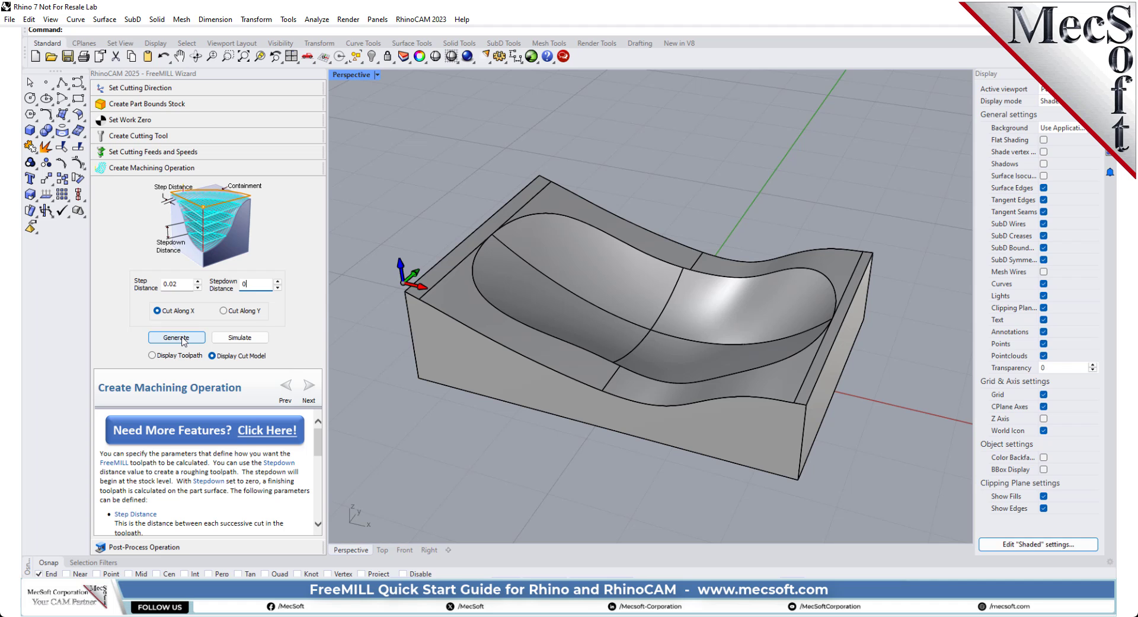
{"action": "mouse_move", "coordinate": [667, 358]}
{"action": "right_mouse_down"}
{"action": "mouse_move", "coordinate": [674, 393]}
{"action": "mouse_move", "coordinate": [515, 262]}
{"action": "right_mouse_up"}
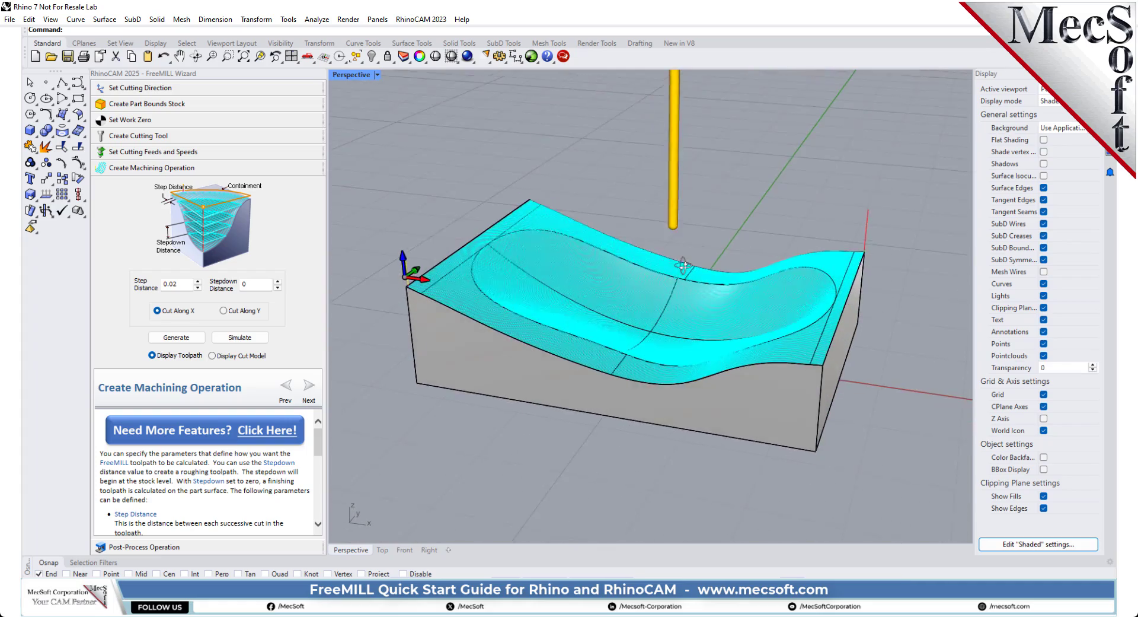
{"action": "scroll", "coordinate": [511, 268], "scroll_direction": "up", "scroll_amount": 3}
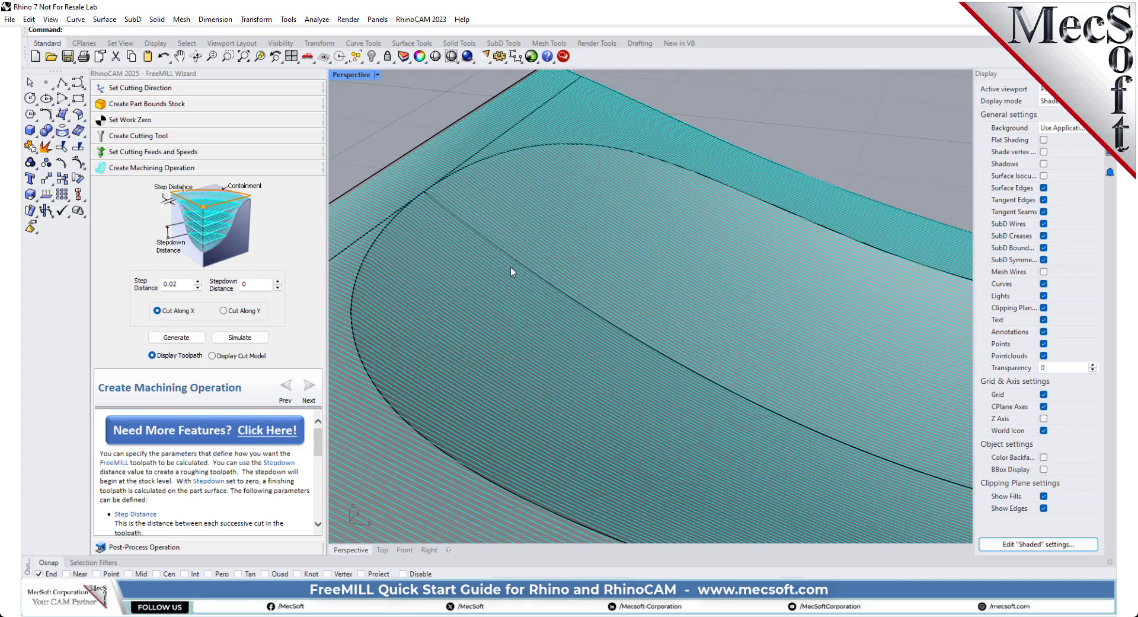
{"action": "scroll", "coordinate": [497, 253], "scroll_direction": "down", "scroll_amount": 2}
{"action": "scroll", "coordinate": [493, 251], "scroll_direction": "down", "scroll_amount": 1}
{"action": "scroll", "coordinate": [493, 251], "scroll_direction": "down", "scroll_amount": 1}
{"action": "scroll", "coordinate": [494, 252], "scroll_direction": "down", "scroll_amount": 1}
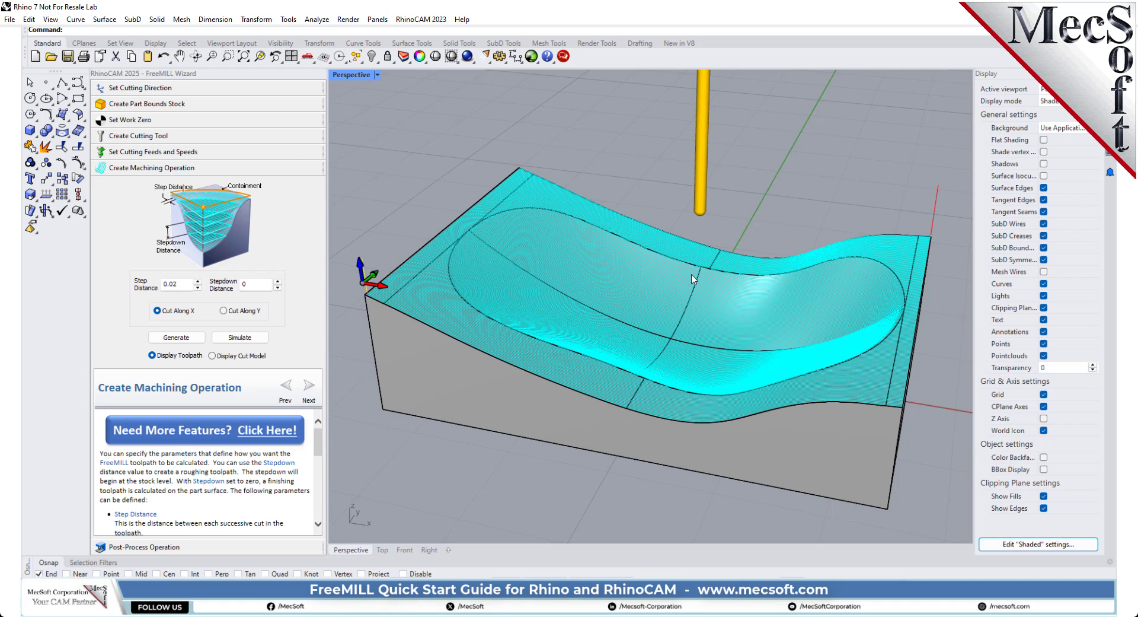
{"action": "right_click_drag", "start_coordinate": [731, 269], "coordinate": [492, 287]}
Simulate the finishing cut, regenerate and resimulate it, then inspect the smoothly finished stock.
{"action": "left_click", "coordinate": [245, 337]}
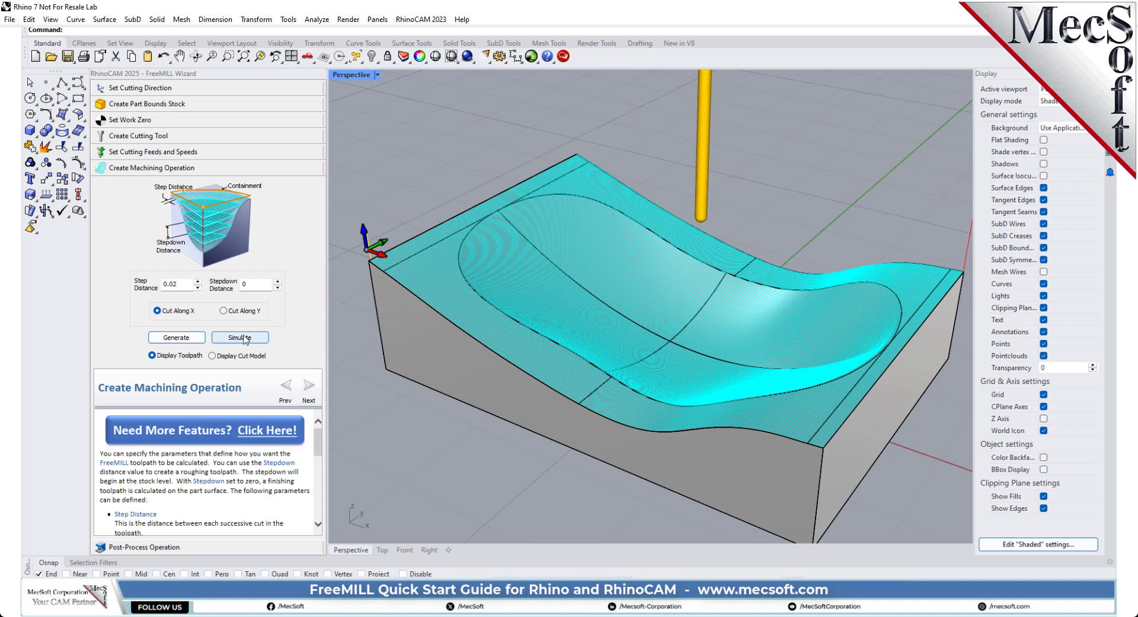
{"action": "mouse_move", "coordinate": [681, 323]}
{"action": "right_mouse_down"}
{"action": "mouse_move", "coordinate": [681, 399]}
{"action": "mouse_move", "coordinate": [644, 247]}
{"action": "right_mouse_up"}
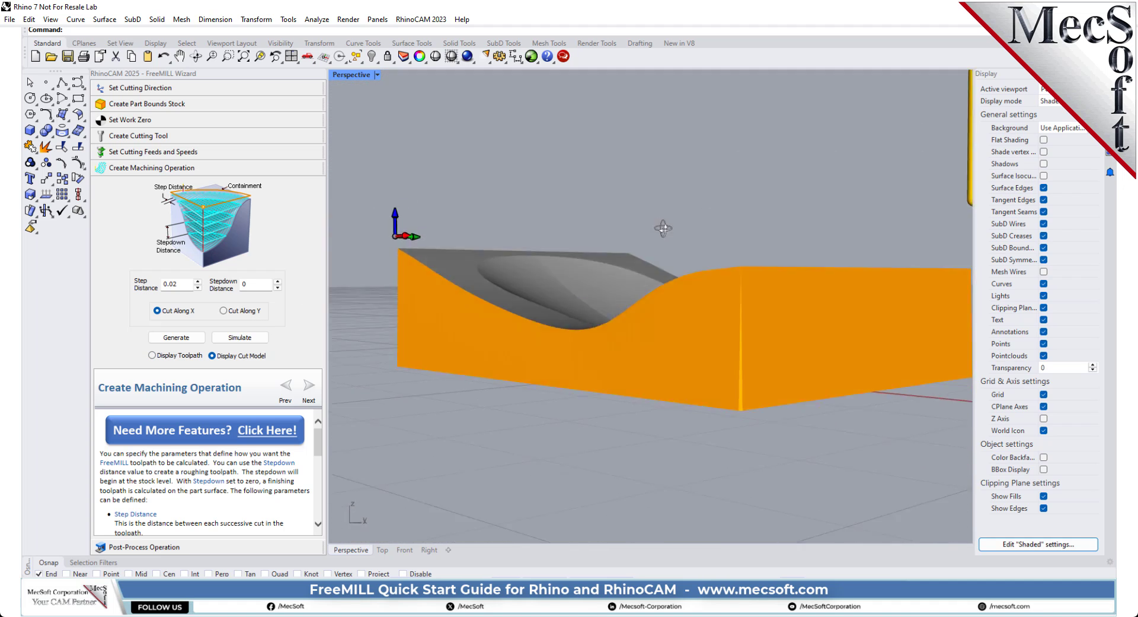
{"action": "mouse_move", "coordinate": [664, 227]}
{"action": "right_mouse_down"}
{"action": "mouse_move", "coordinate": [699, 120]}
{"action": "mouse_move", "coordinate": [721, 135]}
{"action": "mouse_move", "coordinate": [715, 277]}
{"action": "right_mouse_up"}
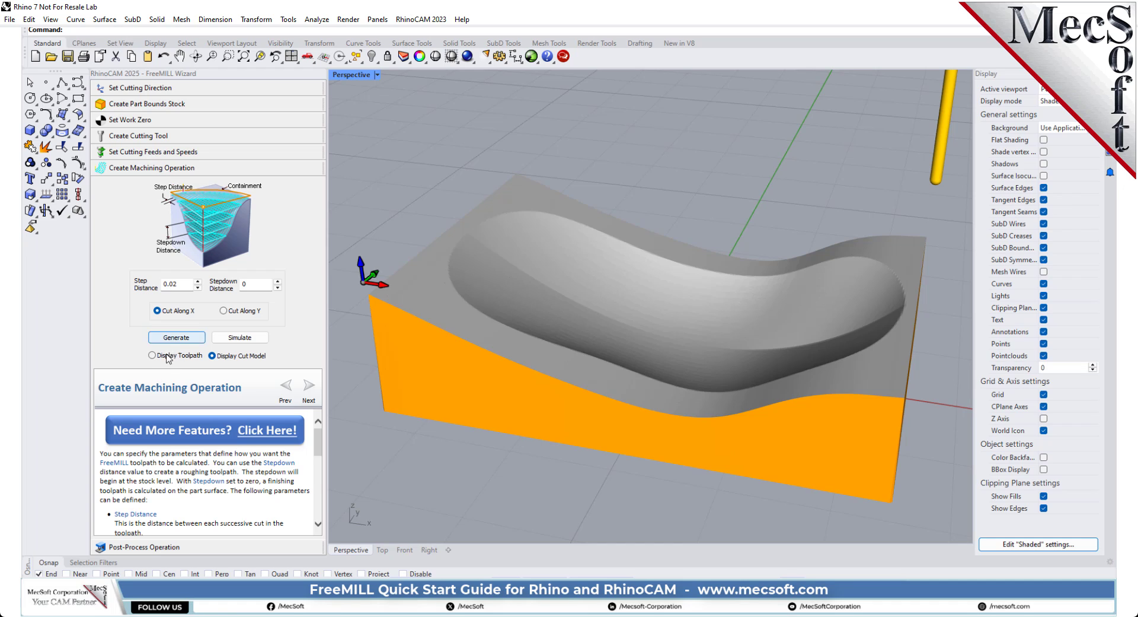
{"action": "left_click", "coordinate": [181, 339]}
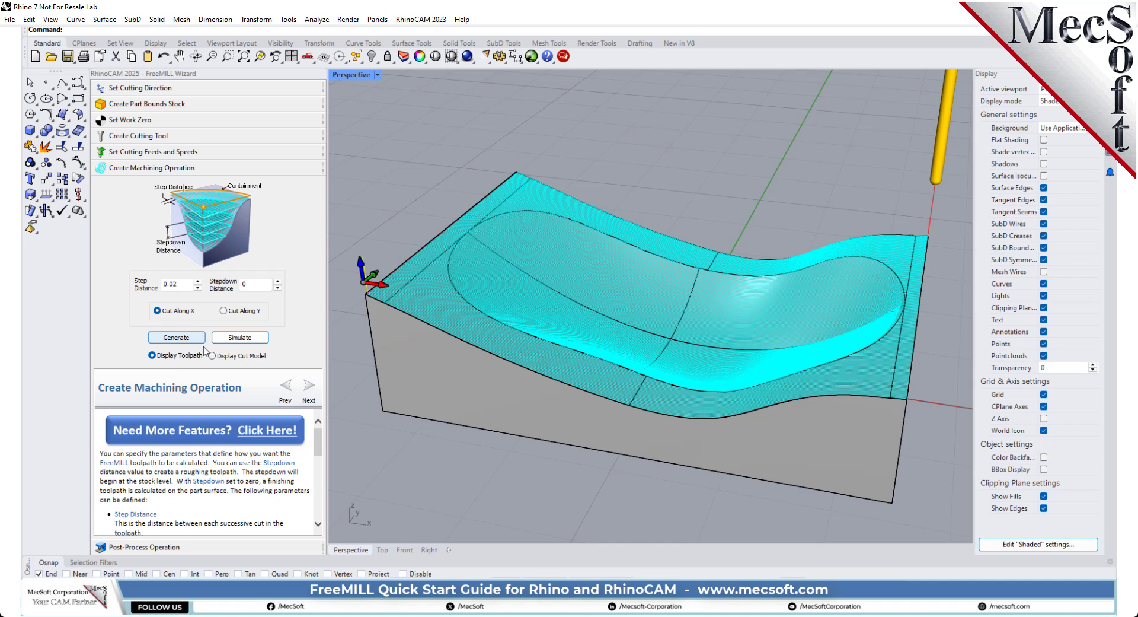
{"action": "left_click", "coordinate": [242, 338]}
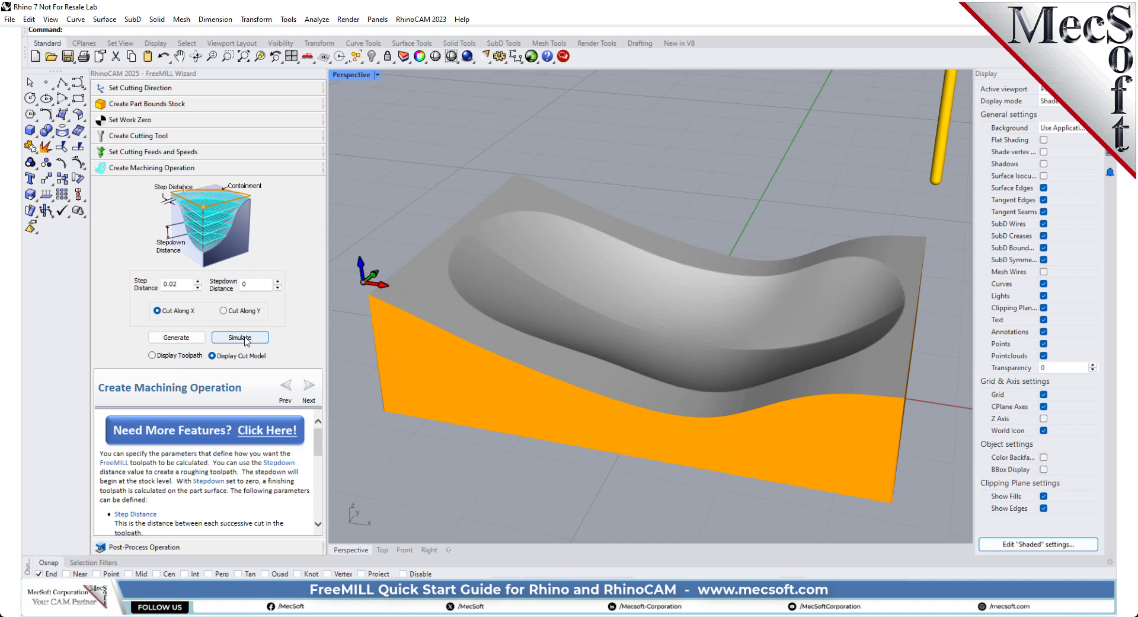
{"action": "left_click", "coordinate": [186, 339]}
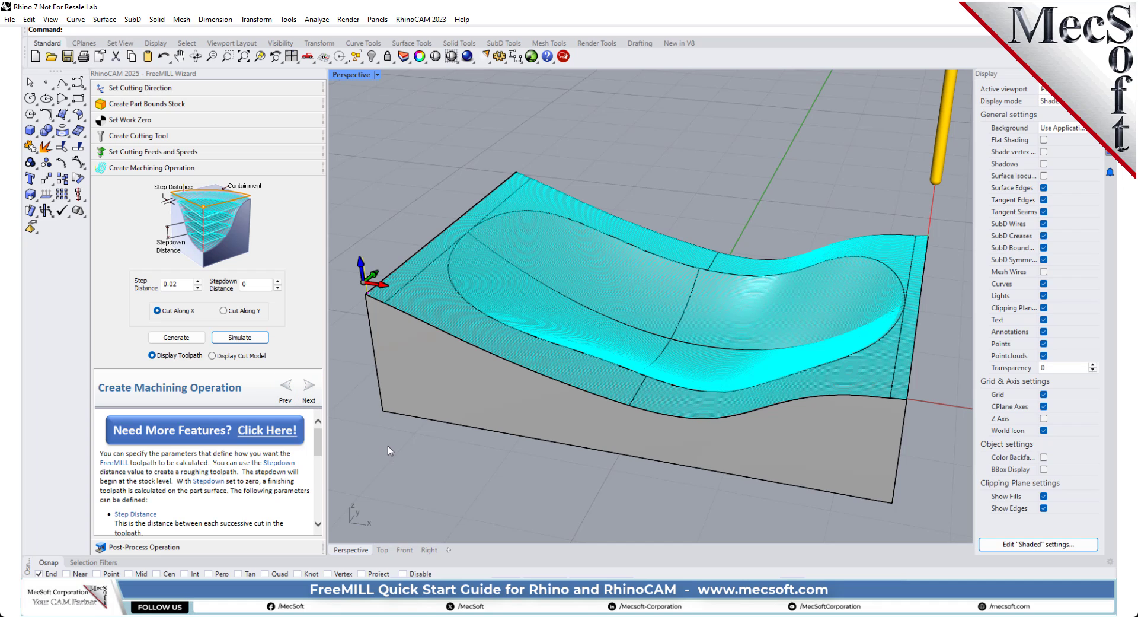
{"action": "left_click", "coordinate": [226, 355]}
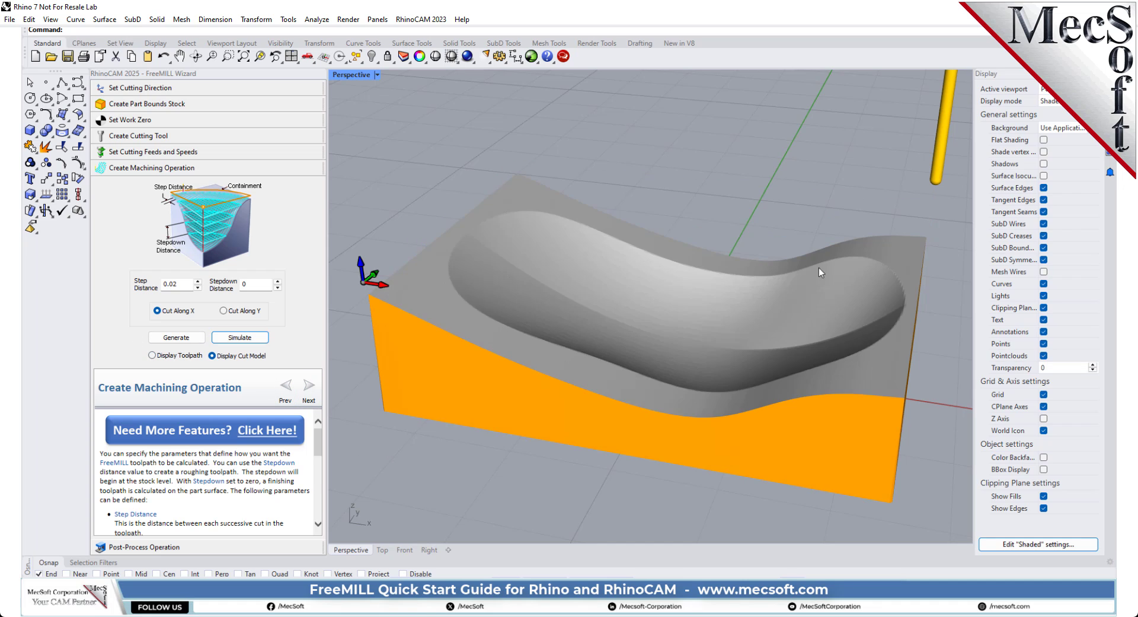
{"action": "mouse_move", "coordinate": [839, 262]}
{"action": "right_mouse_down"}
{"action": "mouse_move", "coordinate": [866, 327]}
{"action": "mouse_move", "coordinate": [850, 254]}
{"action": "right_mouse_up"}
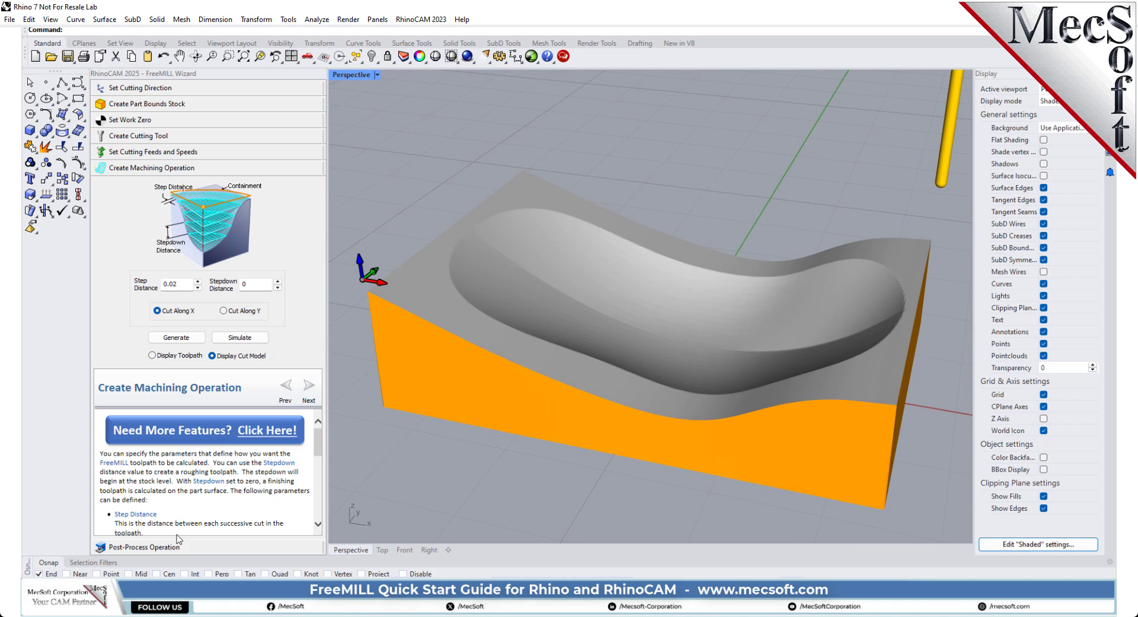
Post the finishing toolpath with the Haas post, saved as FreeMILL PFinish.nc.
{"action": "left_click", "coordinate": [179, 547]}
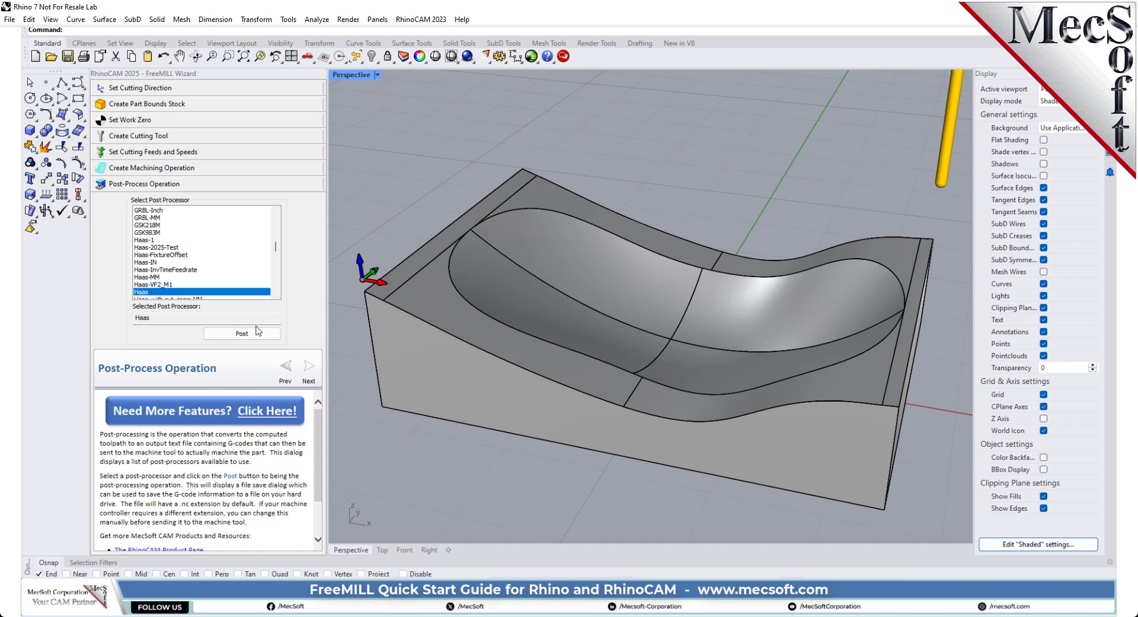
{"action": "left_click", "coordinate": [257, 335]}
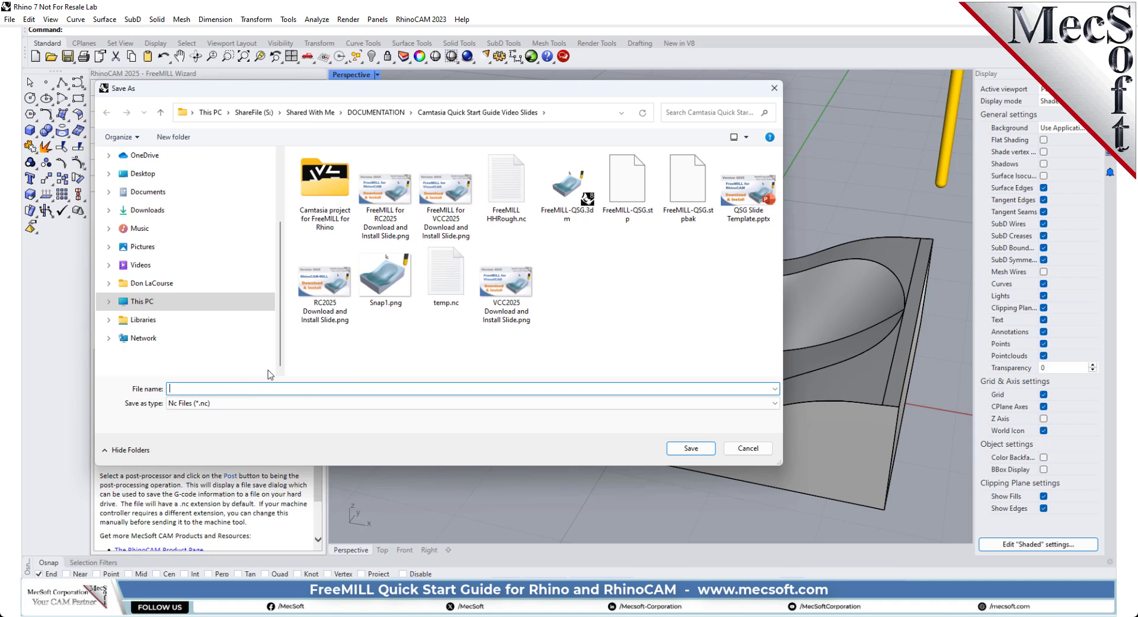
{"action": "type", "text": "FreeMIl"}
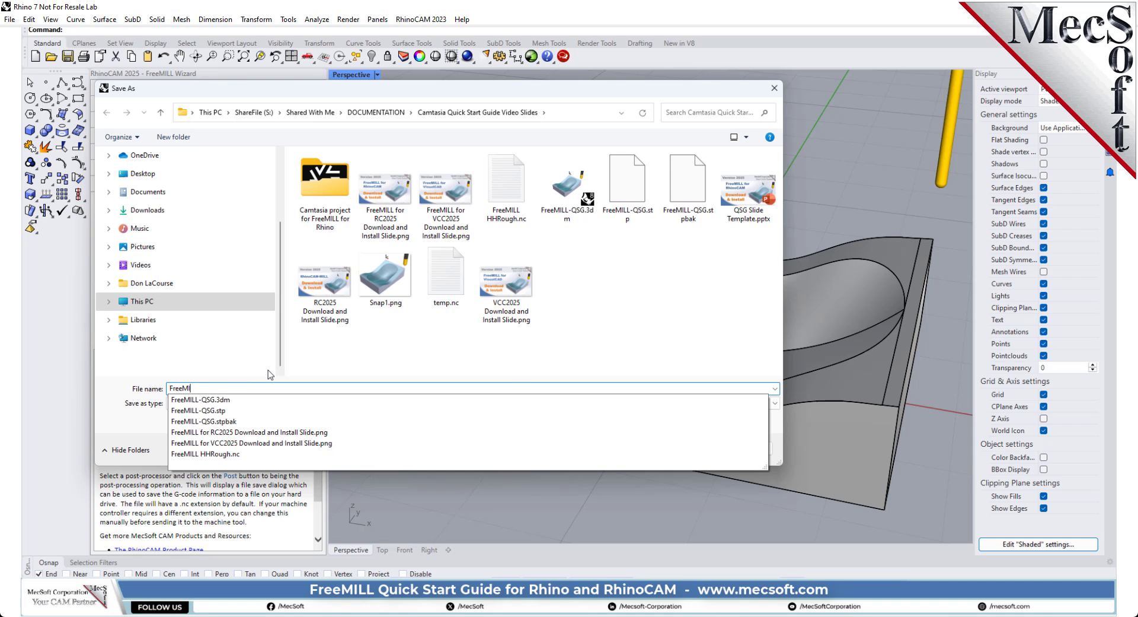
{"action": "type", "text": " PFinish.nc"}
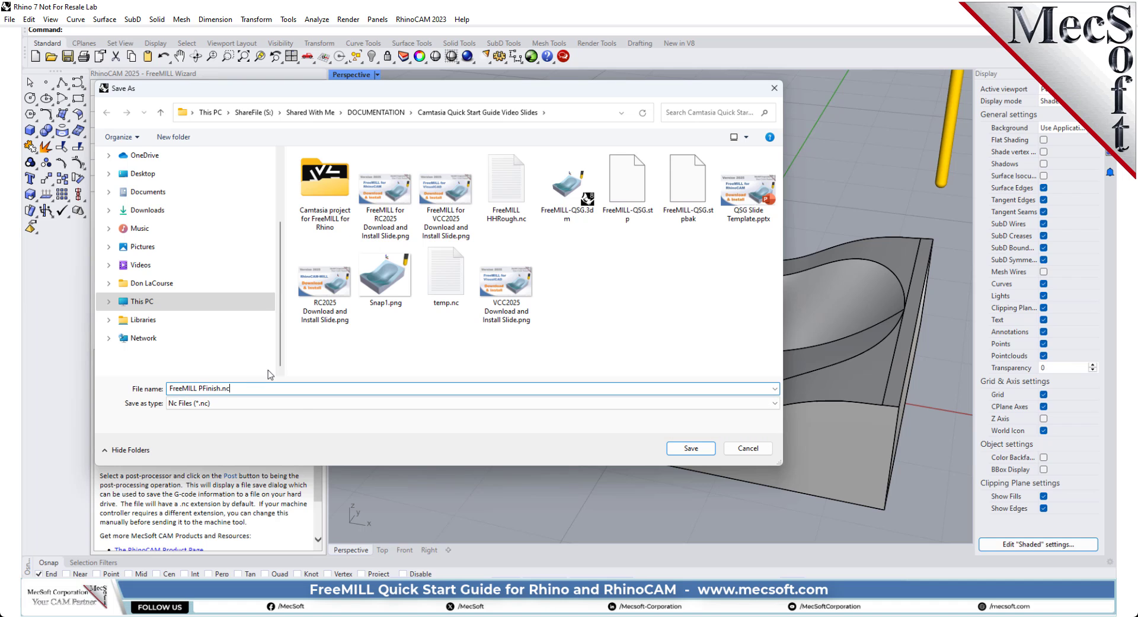
{"action": "key", "text": "Return"}
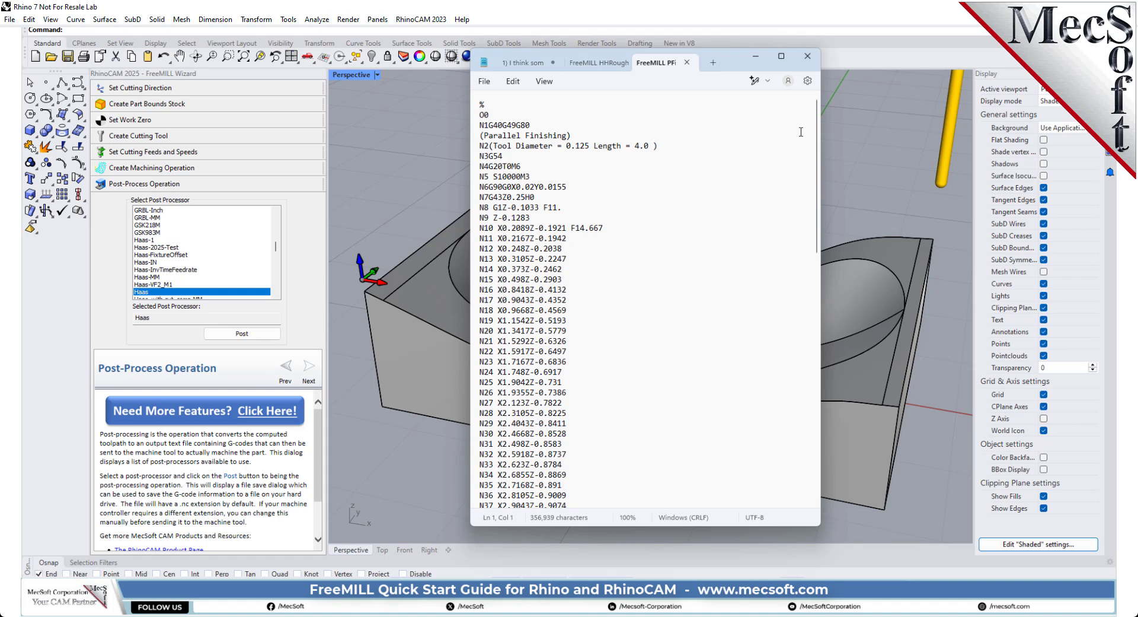
Close the HHRough roughing tab and the unsaved notes without saving, keeping FreeMILL PFinish.nc.
{"action": "mouse_move", "coordinate": [816, 119]}
{"action": "left_mouse_down"}
{"action": "mouse_move", "coordinate": [830, 291]}
{"action": "mouse_move", "coordinate": [817, 503]}
{"action": "mouse_move", "coordinate": [799, 118]}
{"action": "left_mouse_up"}
{"action": "left_click_drag", "start_coordinate": [730, 50], "coordinate": [711, 123]}
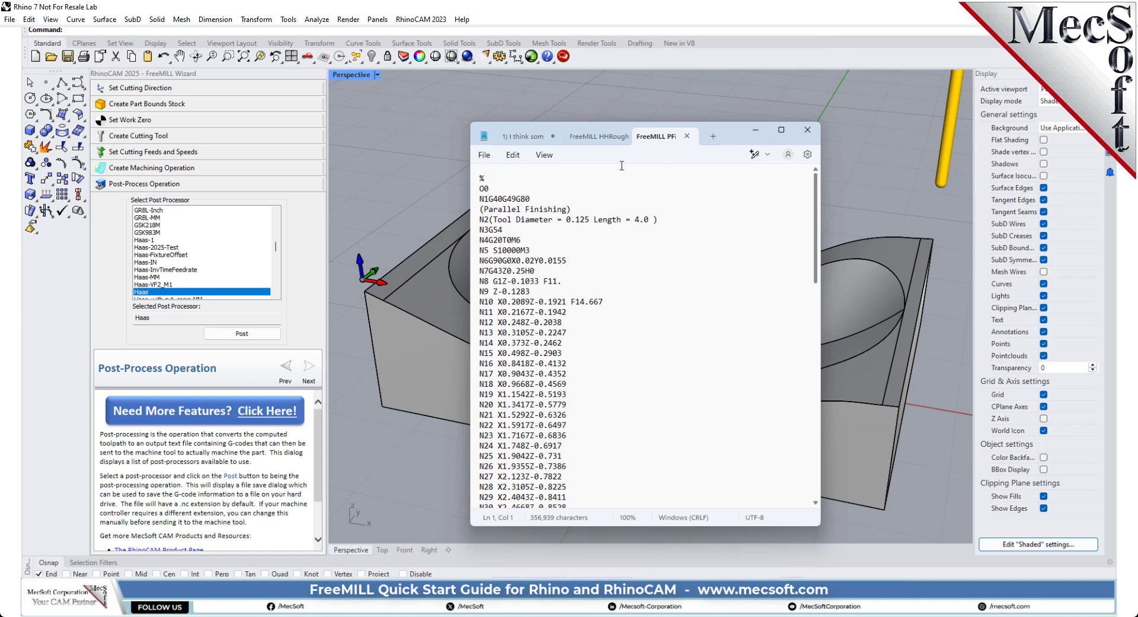
{"action": "left_click", "coordinate": [607, 137]}
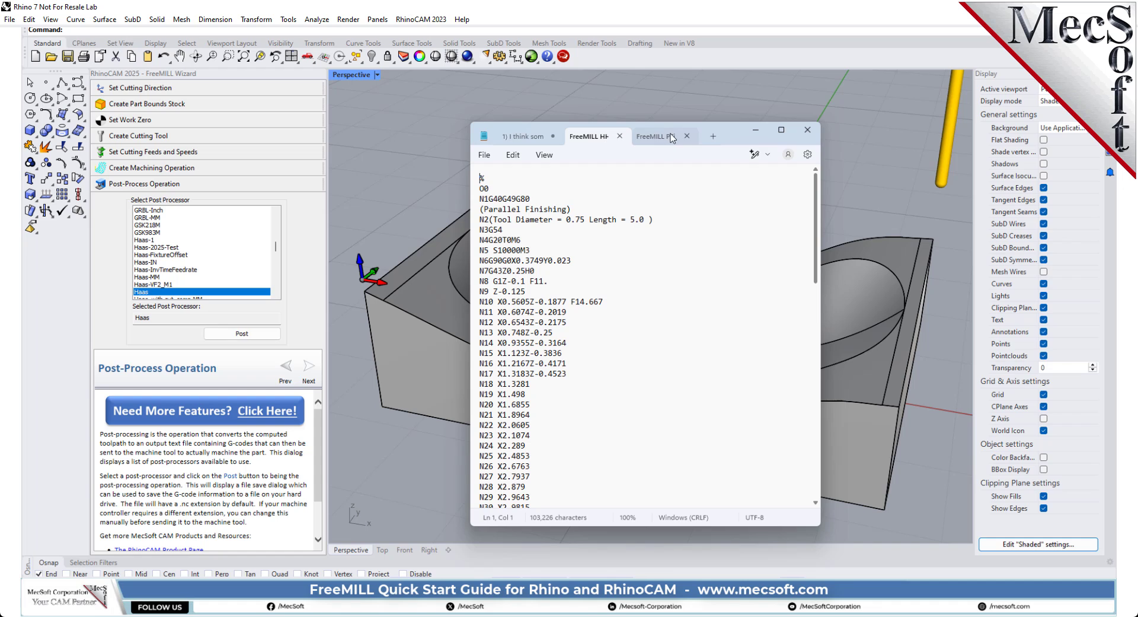
{"action": "left_click", "coordinate": [673, 138]}
{"action": "left_click", "coordinate": [619, 136]}
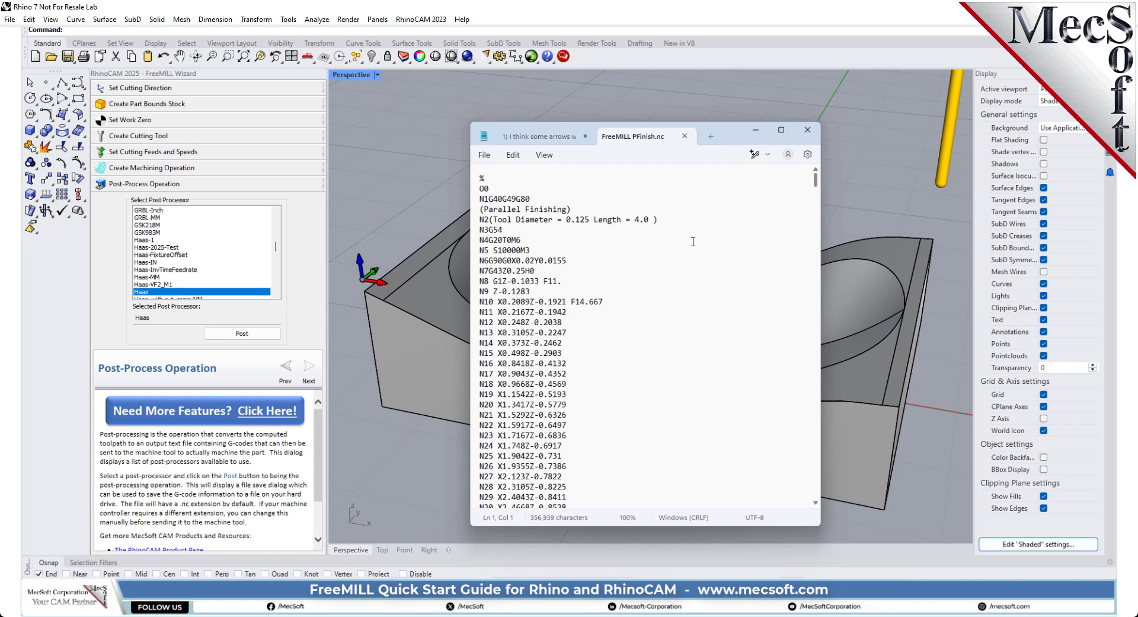
{"action": "left_click", "coordinate": [585, 137]}
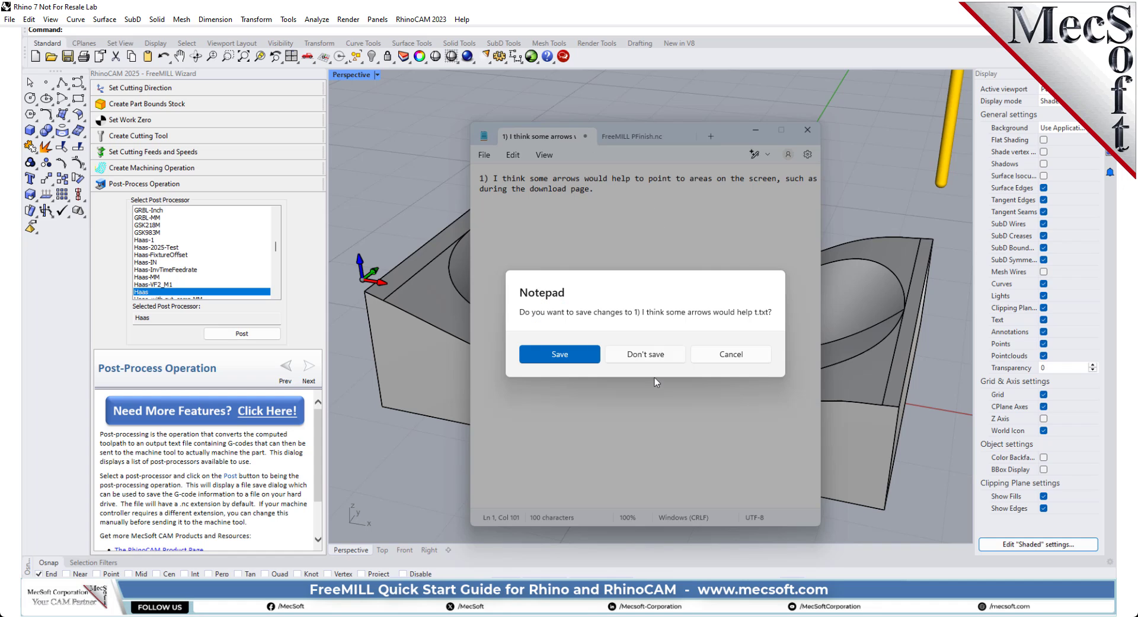
{"action": "left_click", "coordinate": [661, 355]}
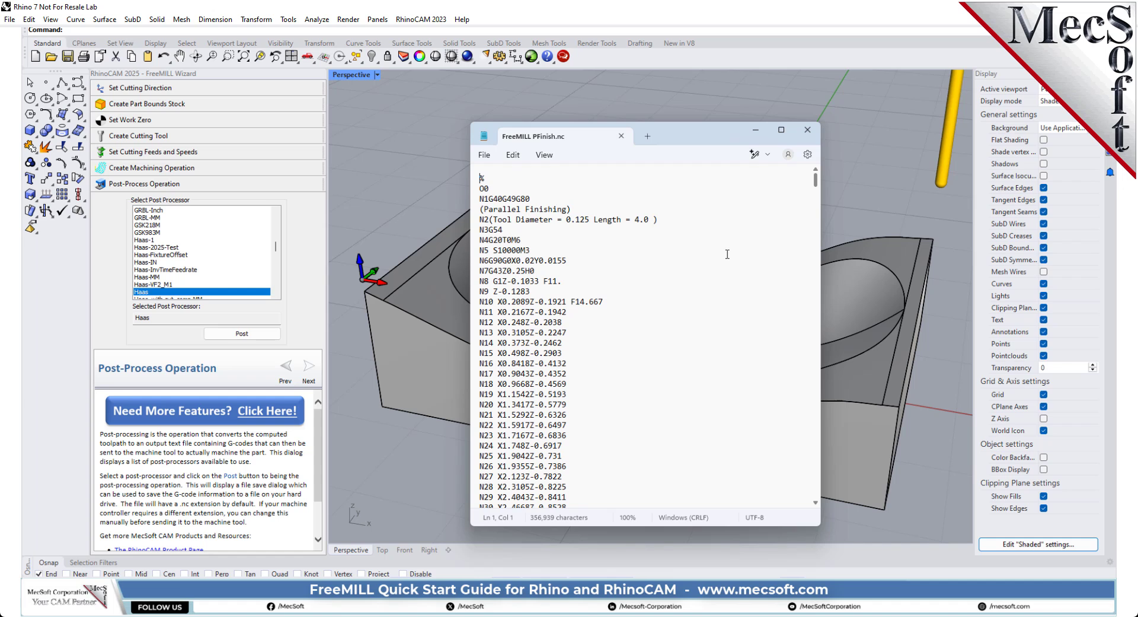